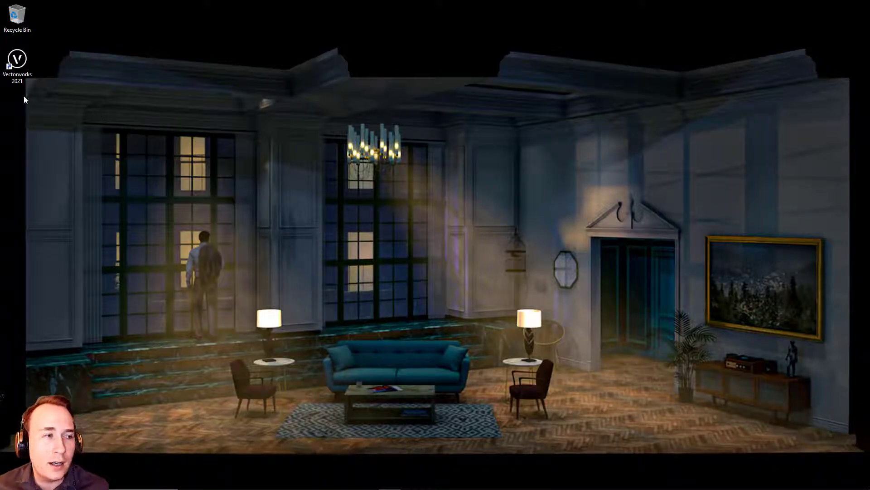
Step: Start Vectorworks 2021, close the default untitled file and create a new document from the UTEP-BASIC.sta template
{"action": "double_click", "coordinate": [8, 73]}
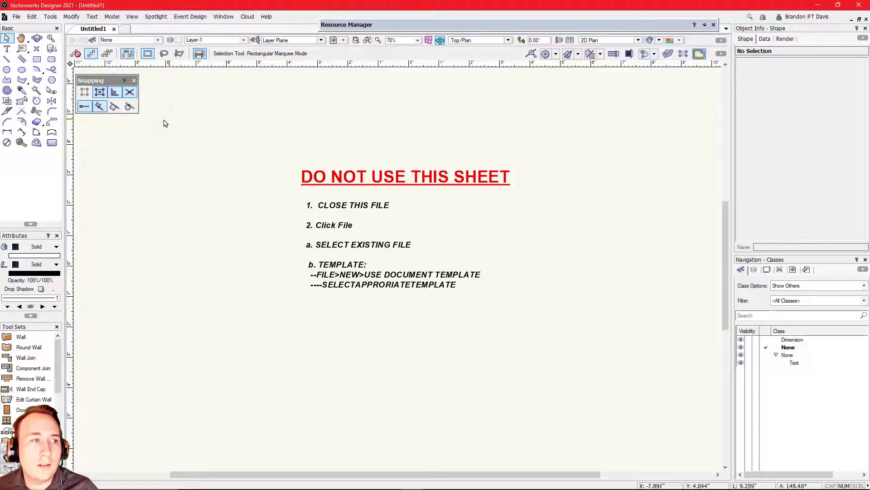
{"action": "left_click", "coordinate": [114, 29]}
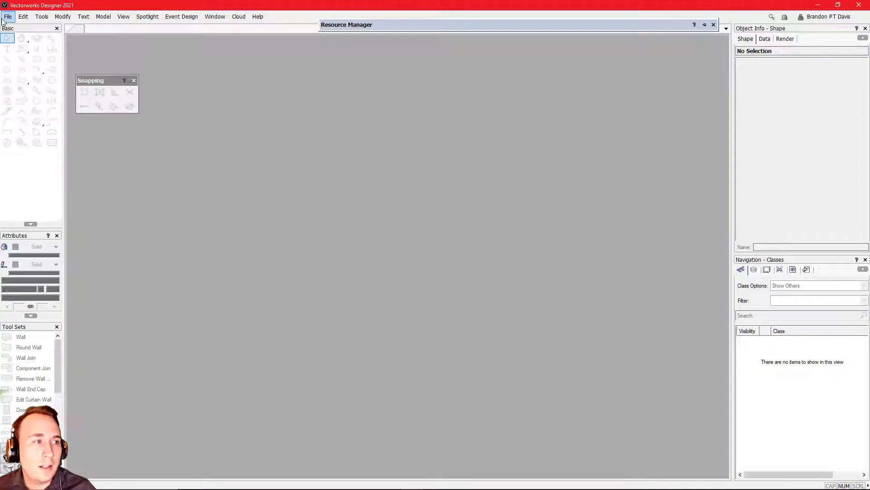
{"action": "left_click", "coordinate": [7, 17]}
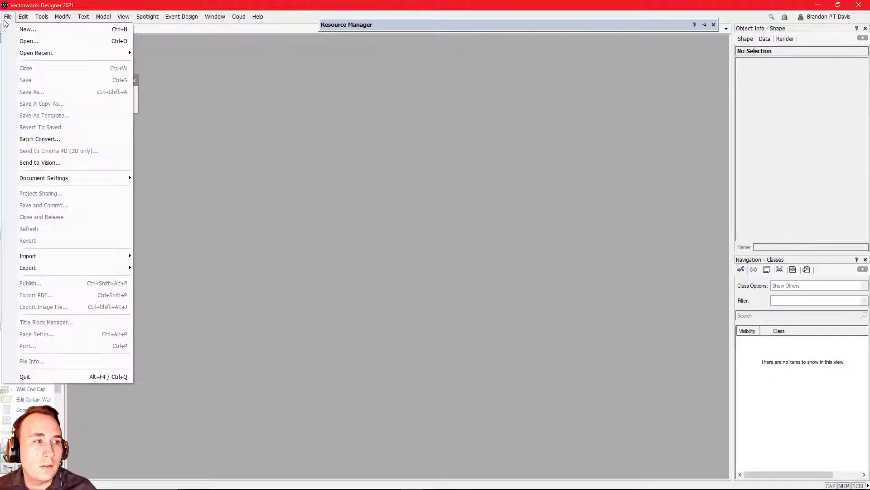
{"action": "left_click", "coordinate": [28, 31]}
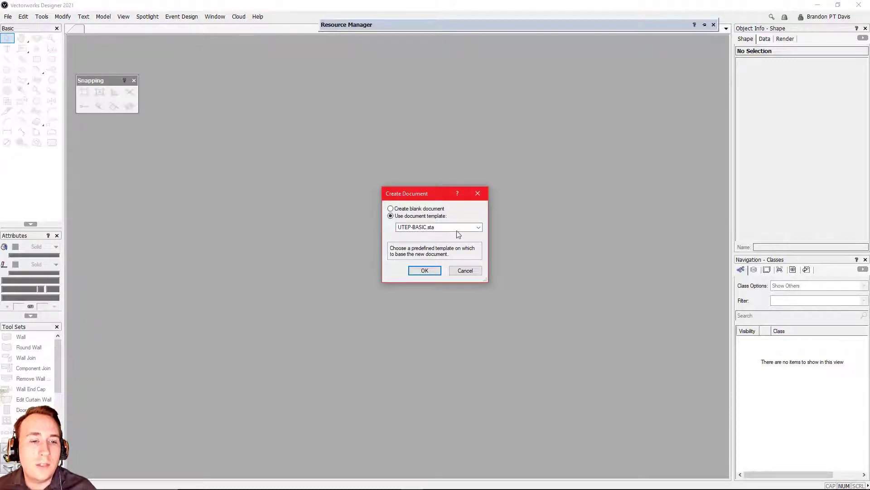
{"action": "left_click", "coordinate": [414, 271]}
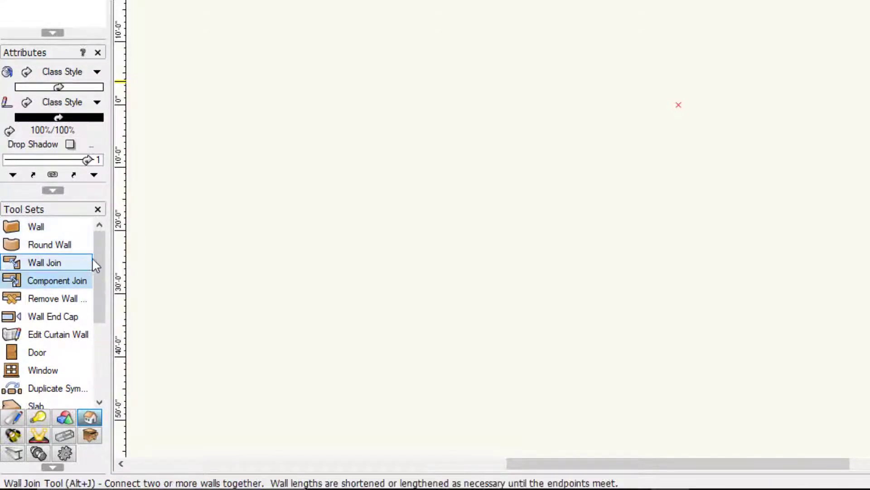
{"action": "mouse_move", "coordinate": [95, 252]}
{"action": "left_mouse_down"}
{"action": "mouse_move", "coordinate": [94, 345]}
{"action": "mouse_move", "coordinate": [91, 241]}
{"action": "left_mouse_up"}
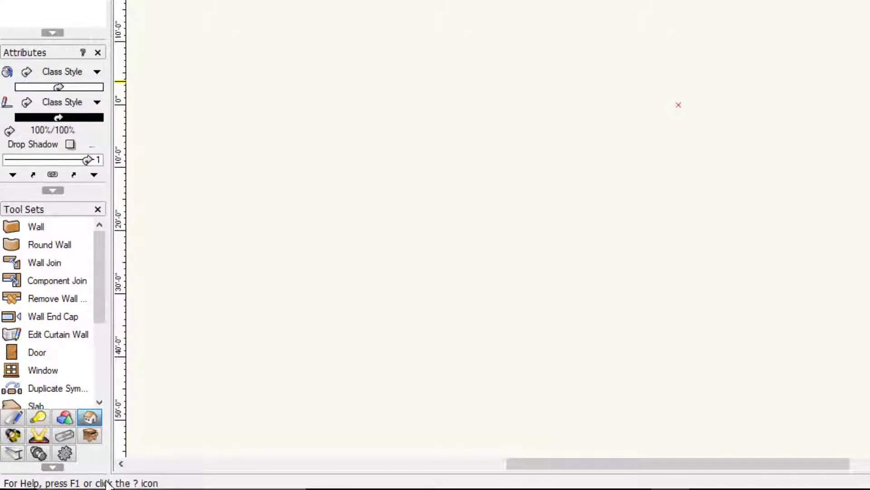
{"action": "mouse_move", "coordinate": [100, 294]}
{"action": "left_mouse_down"}
{"action": "mouse_move", "coordinate": [97, 363]}
{"action": "mouse_move", "coordinate": [93, 278]}
{"action": "left_mouse_up"}
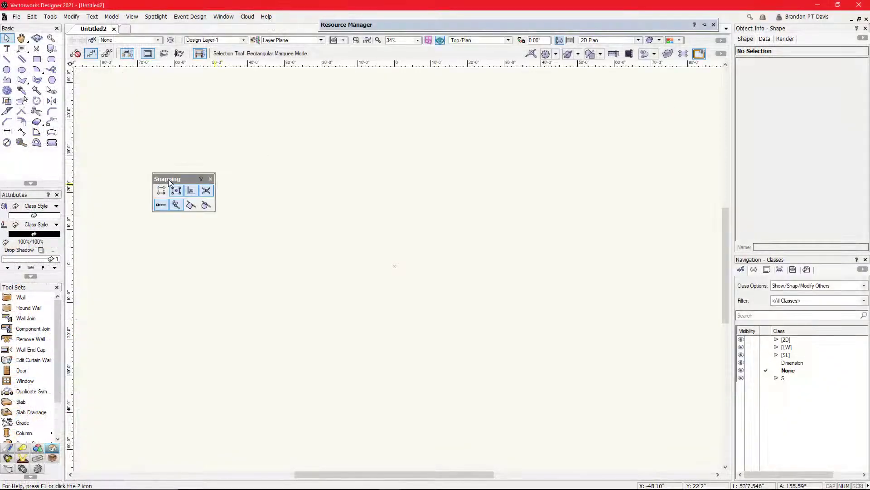
Step: Dock the floating Snapping palette above the Basic palette
{"action": "mouse_move", "coordinate": [168, 179]}
{"action": "left_mouse_down"}
{"action": "mouse_move", "coordinate": [118, 159]}
{"action": "mouse_move", "coordinate": [154, 181]}
{"action": "left_mouse_up"}
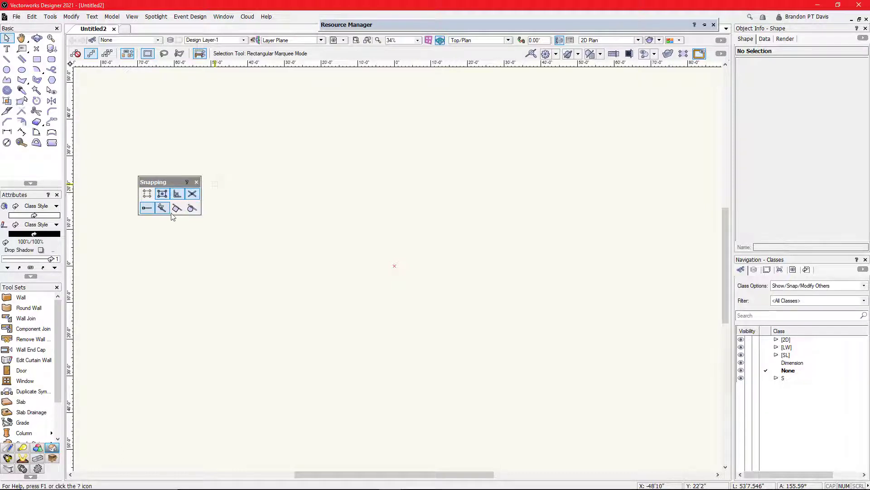
{"action": "left_click_drag", "start_coordinate": [159, 183], "coordinate": [9, 30]}
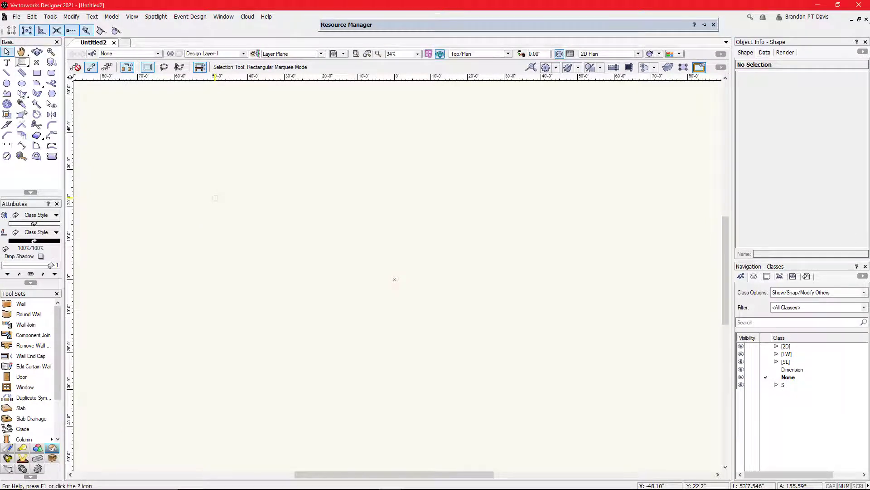
{"action": "left_click_drag", "start_coordinate": [46, 204], "coordinate": [32, 325]}
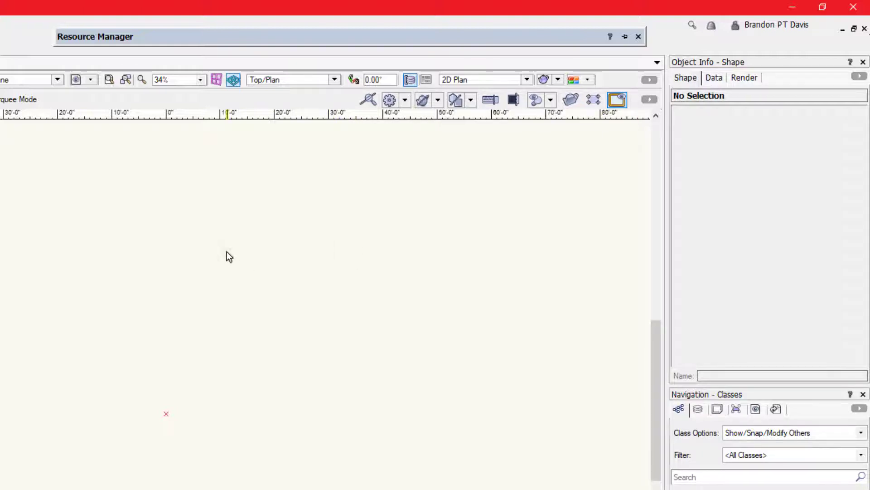
Step: Draw a square of about 15'2" per side above and to the right of the drawing origin
{"action": "key", "text": "4"}
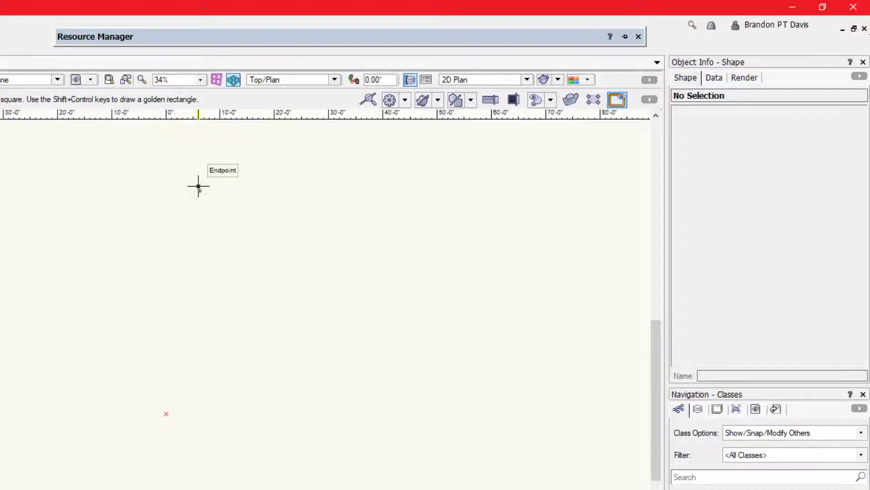
{"action": "left_click", "coordinate": [198, 186]}
{"action": "left_click", "coordinate": [281, 269]}
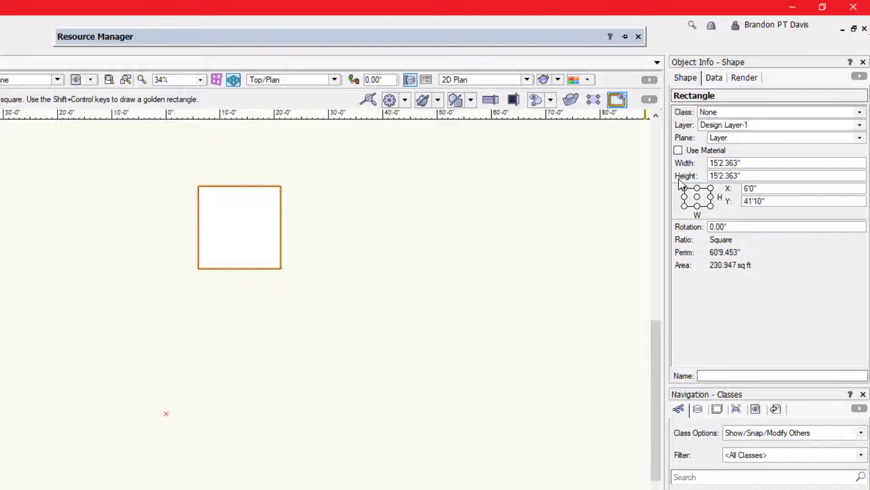
Step: Set the square's rotation to 34 degrees
{"action": "left_click", "coordinate": [725, 227]}
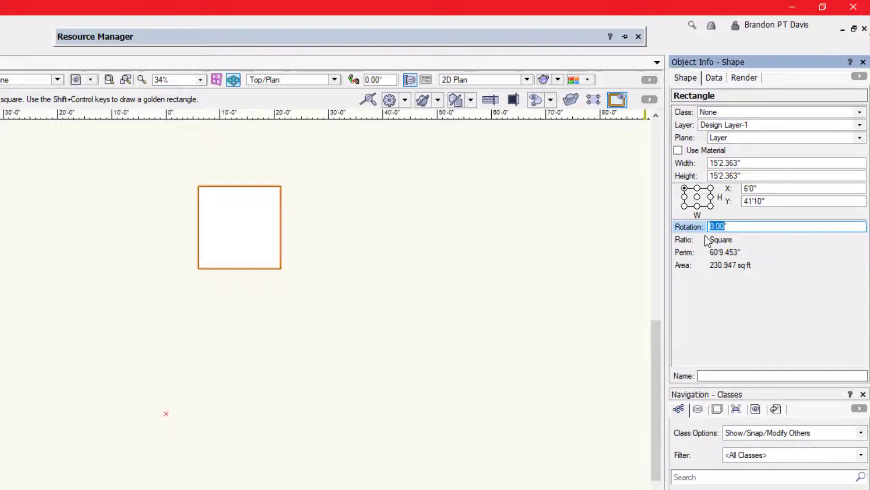
{"action": "type", "text": "34"}
{"action": "left_click", "coordinate": [795, 200]}
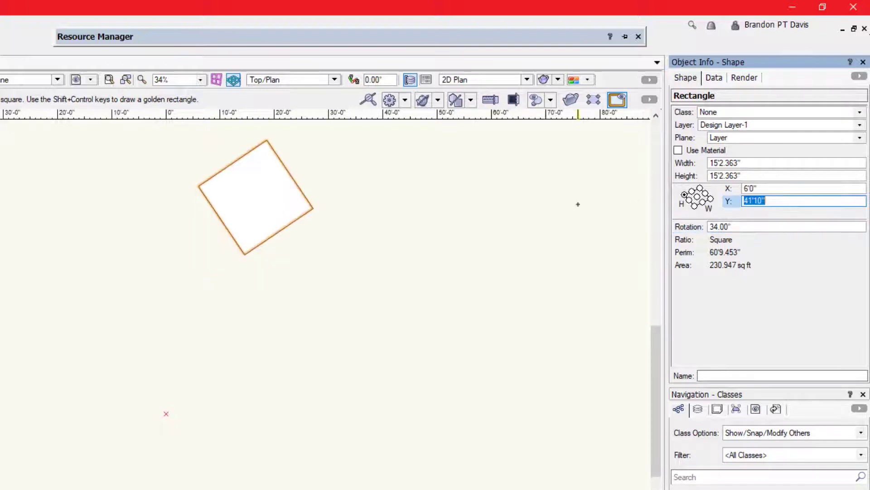
Step: Examine the square's data and render properties and the document's design layers, sheet layers, viewports, saved views, references and classes
{"action": "left_click", "coordinate": [714, 78]}
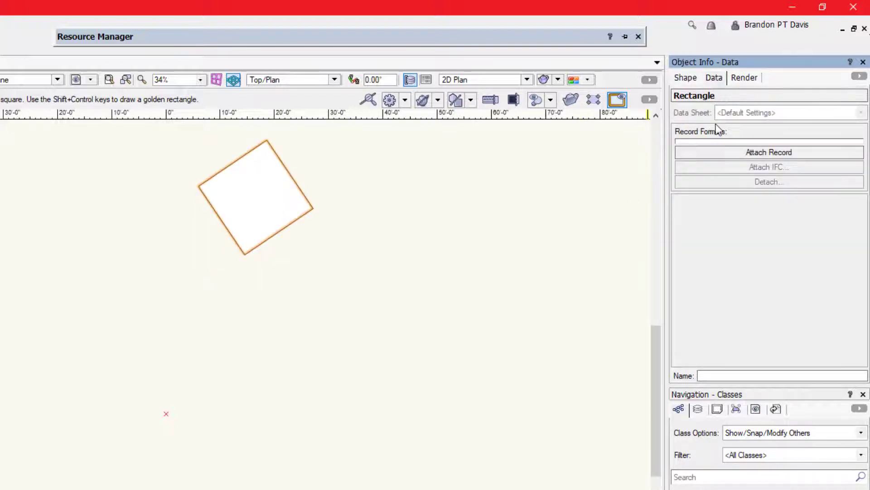
{"action": "left_click", "coordinate": [743, 78]}
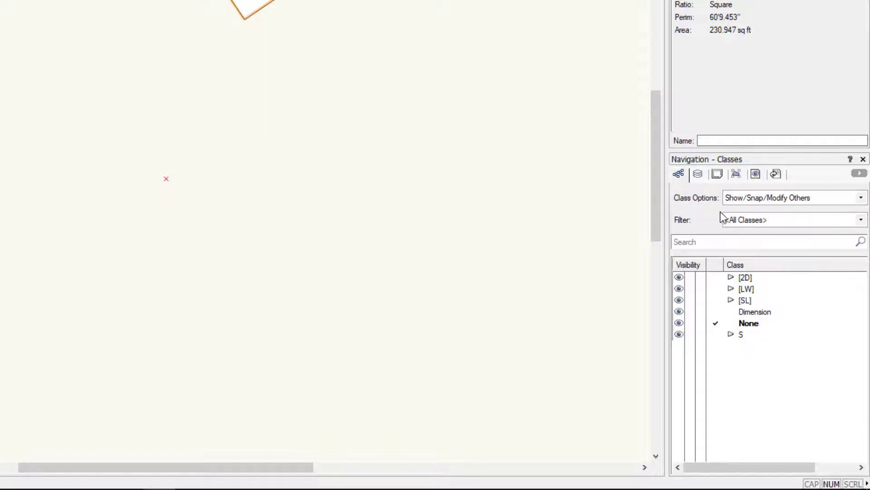
{"action": "left_click", "coordinate": [698, 175]}
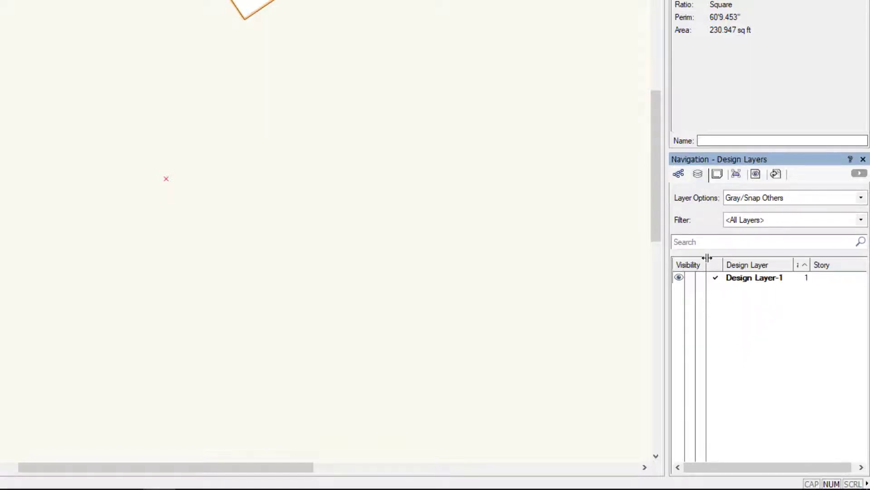
{"action": "left_click", "coordinate": [716, 175]}
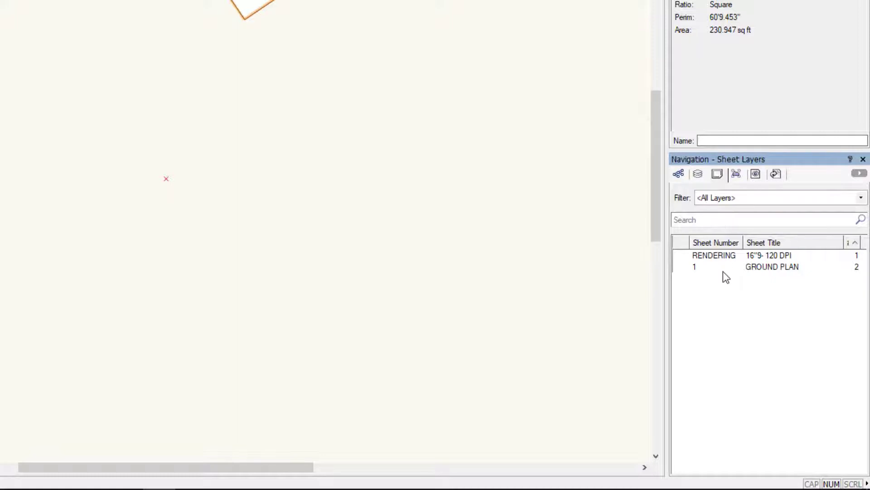
{"action": "left_click", "coordinate": [736, 175]}
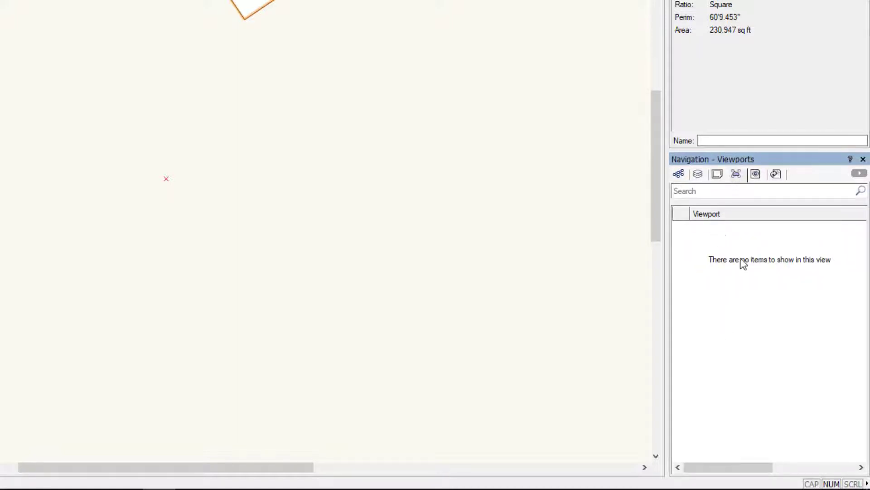
{"action": "left_click", "coordinate": [755, 175]}
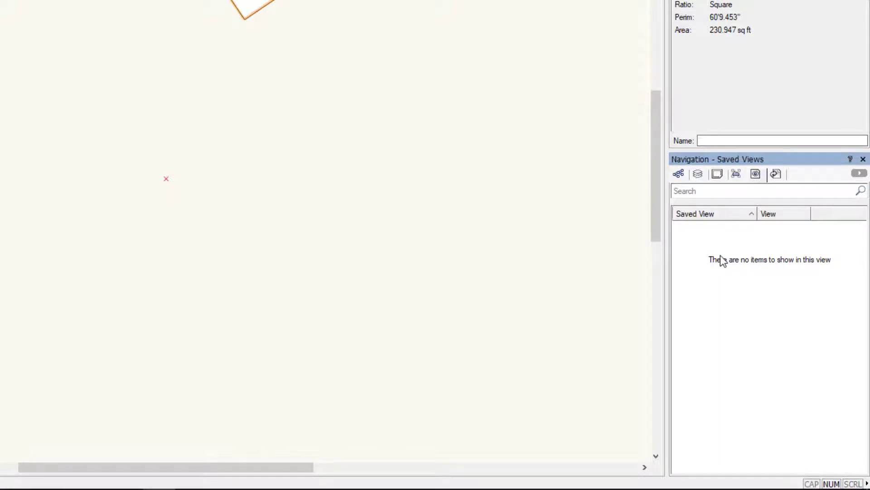
{"action": "left_click", "coordinate": [776, 175]}
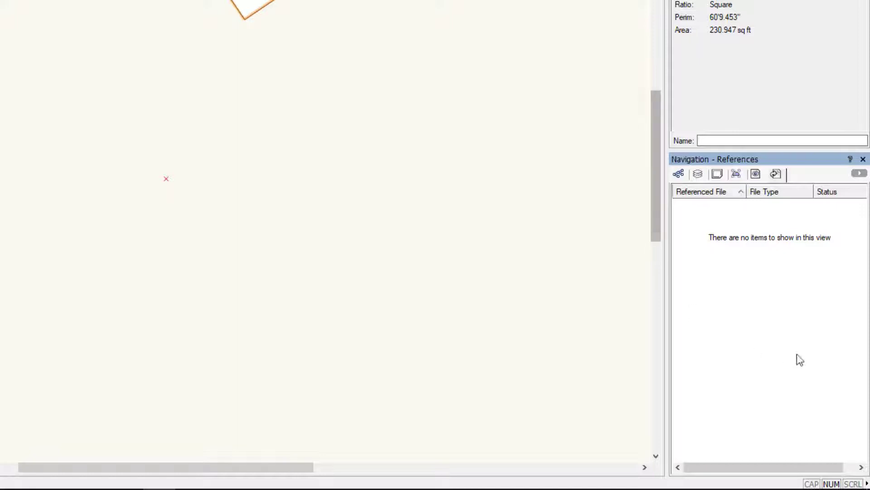
{"action": "left_click", "coordinate": [683, 175]}
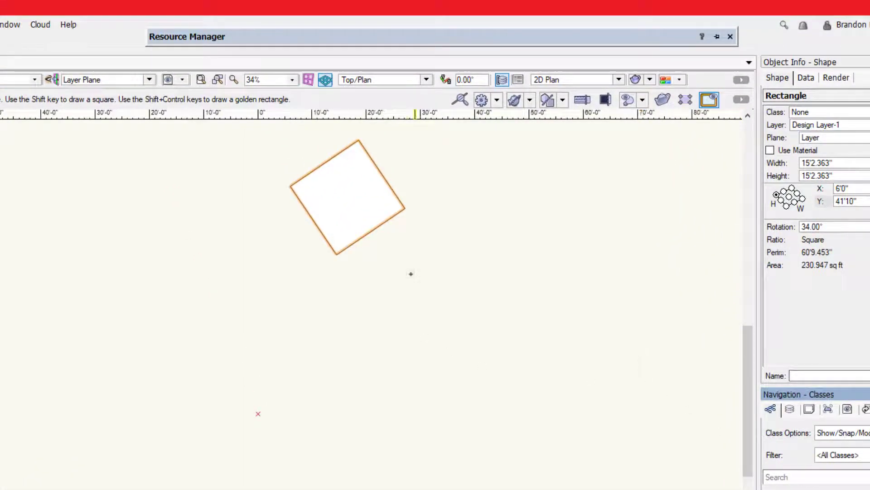
Step: Review the resource types offered for a new resource in the Resource Manager without creating one
{"action": "mouse_move", "coordinate": [289, 40]}
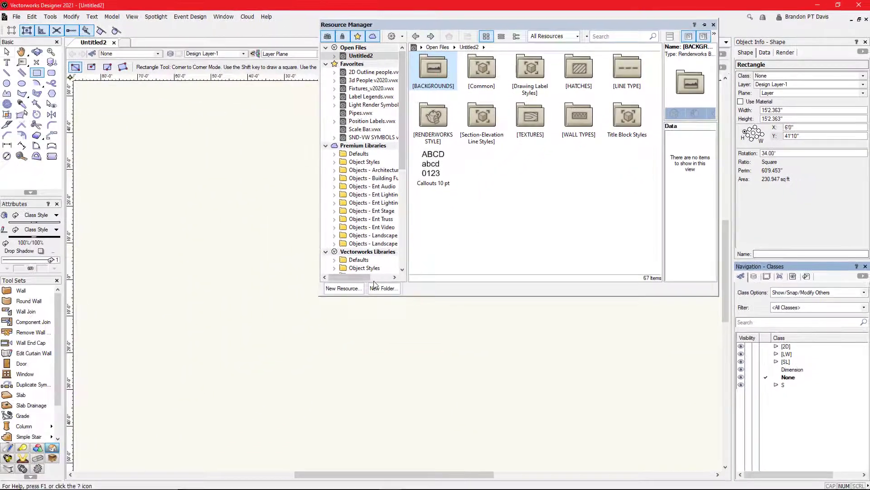
{"action": "left_click", "coordinate": [343, 288]}
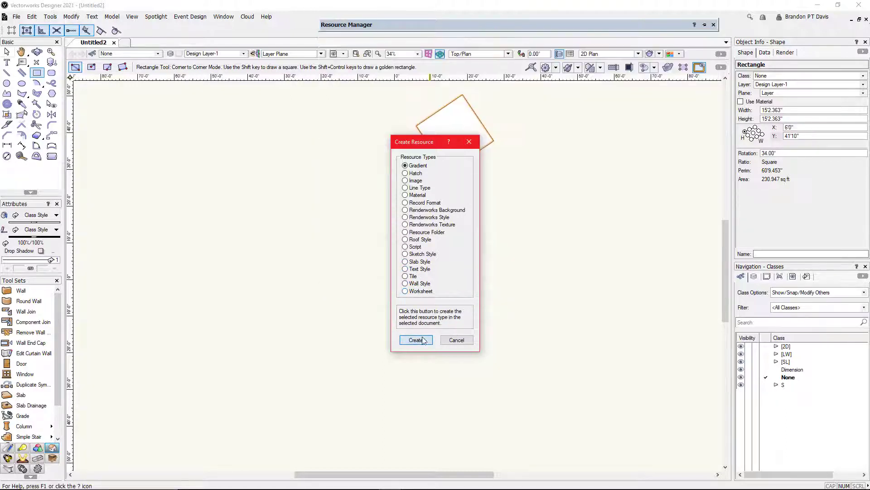
{"action": "left_click", "coordinate": [456, 340]}
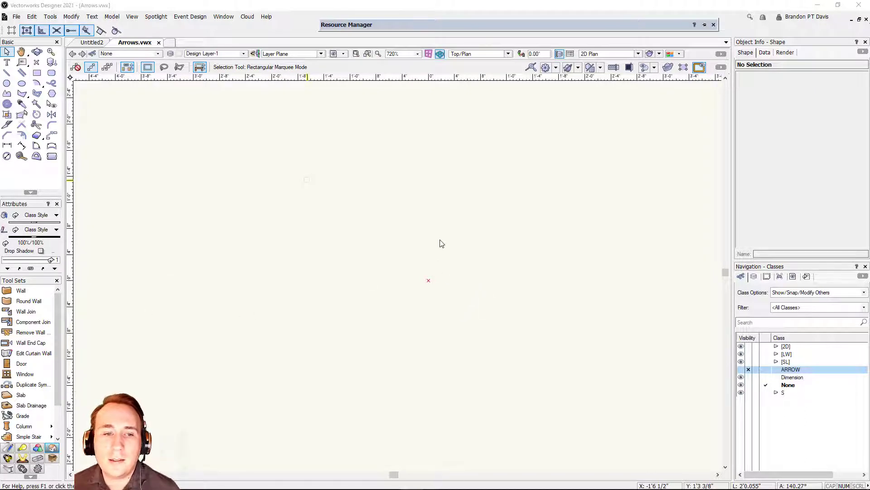
Step: Turn on the visibility of the ARROW class in Arrows.vwx
{"action": "left_click", "coordinate": [467, 54]}
{"action": "left_click", "coordinate": [442, 146]}
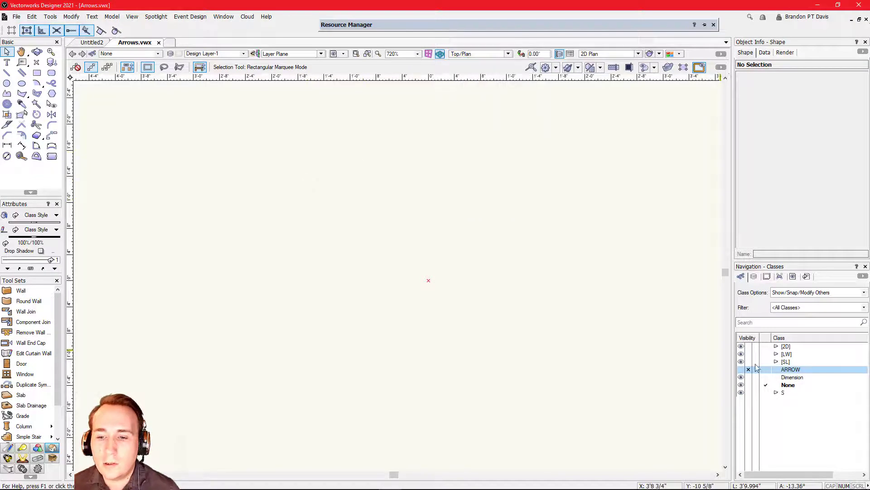
{"action": "left_click", "coordinate": [741, 370]}
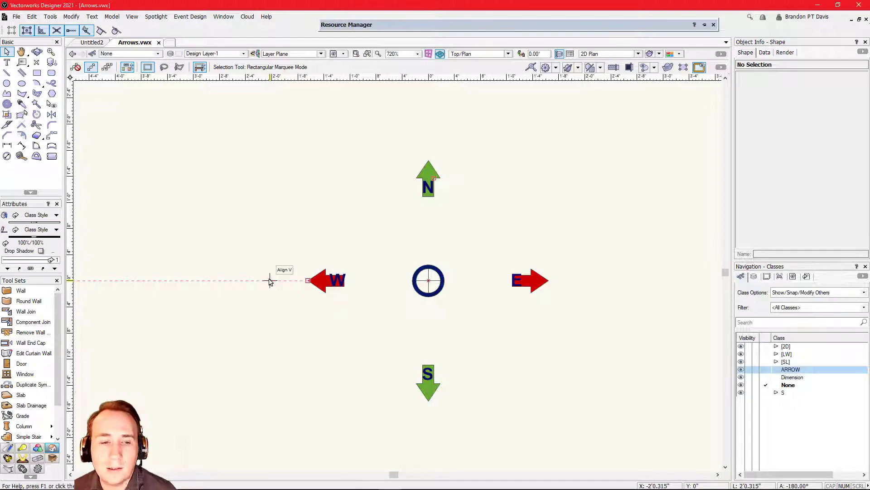
Step: Inspect the compass arrows around the origin and display them in the Right Isometric view
{"action": "scroll", "coordinate": [426, 292], "scroll_direction": "up", "scroll_amount": 1}
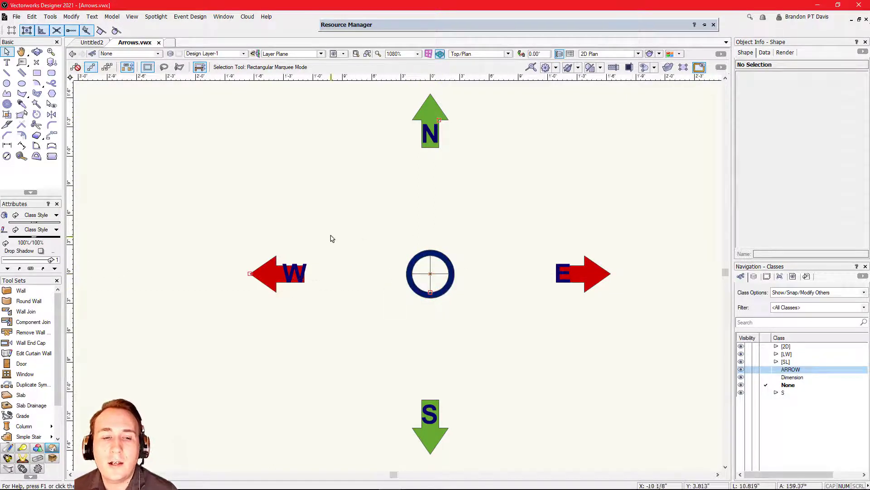
{"action": "scroll", "coordinate": [390, 290], "scroll_direction": "down", "scroll_amount": 1}
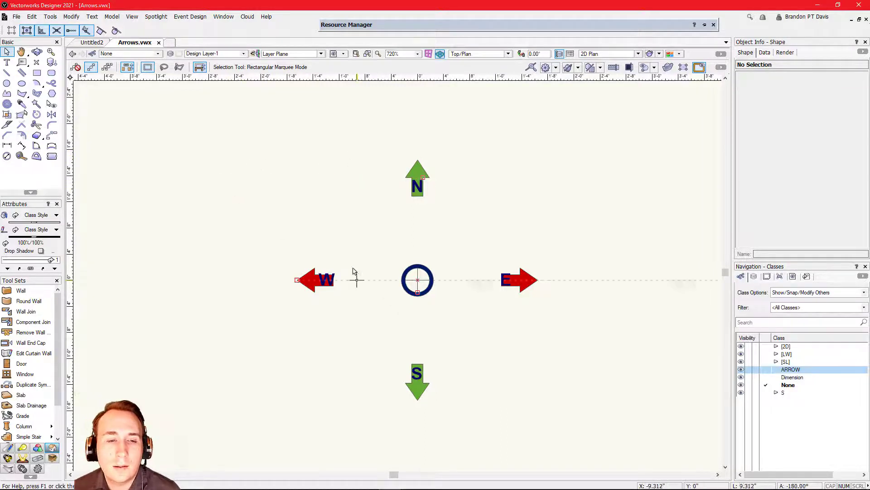
{"action": "scroll", "coordinate": [345, 245], "scroll_direction": "down", "scroll_amount": 8}
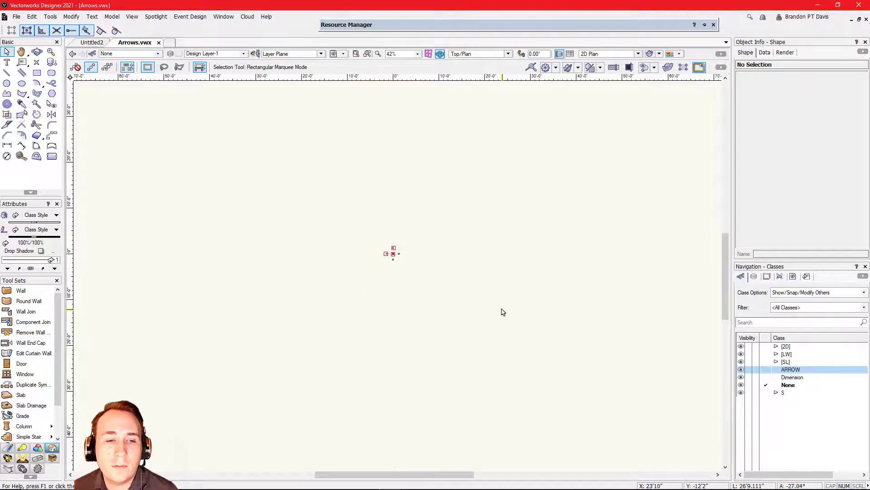
{"action": "scroll", "coordinate": [424, 304], "scroll_direction": "up", "scroll_amount": 3}
{"action": "scroll", "coordinate": [305, 188], "scroll_direction": "up", "scroll_amount": 6}
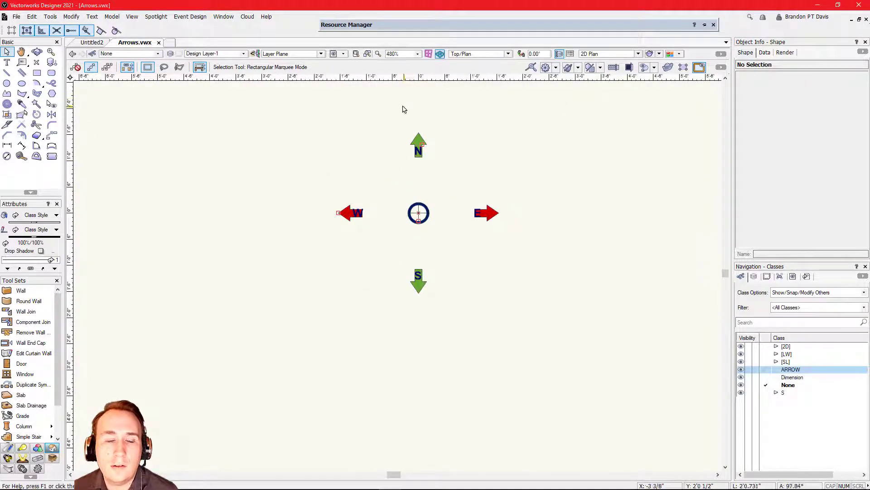
{"action": "scroll", "coordinate": [401, 153], "scroll_direction": "up", "scroll_amount": 1}
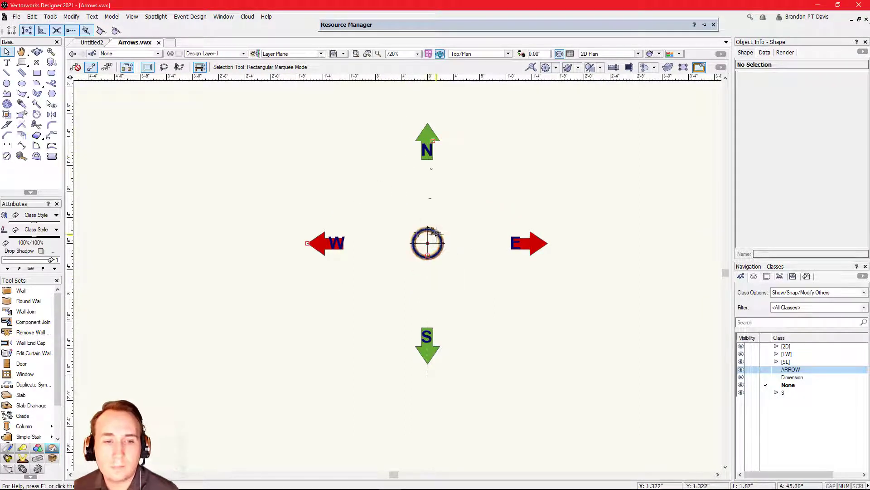
{"action": "left_click", "coordinate": [465, 54]}
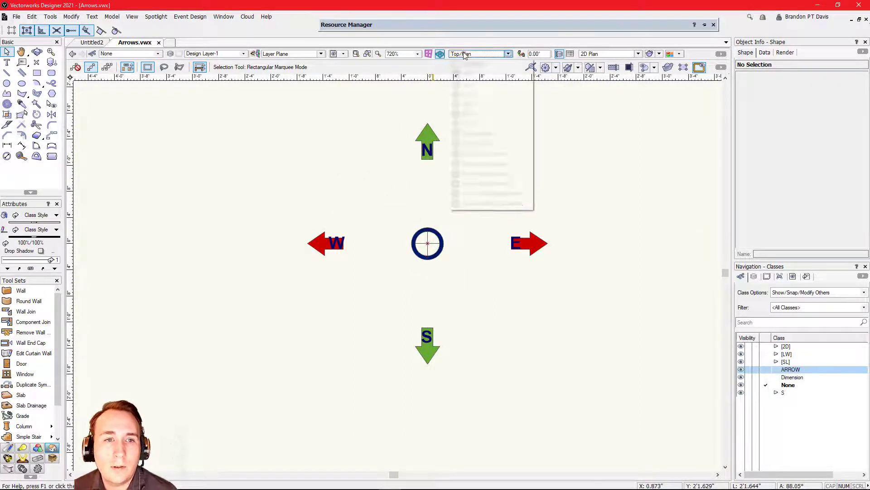
{"action": "left_click", "coordinate": [483, 133]}
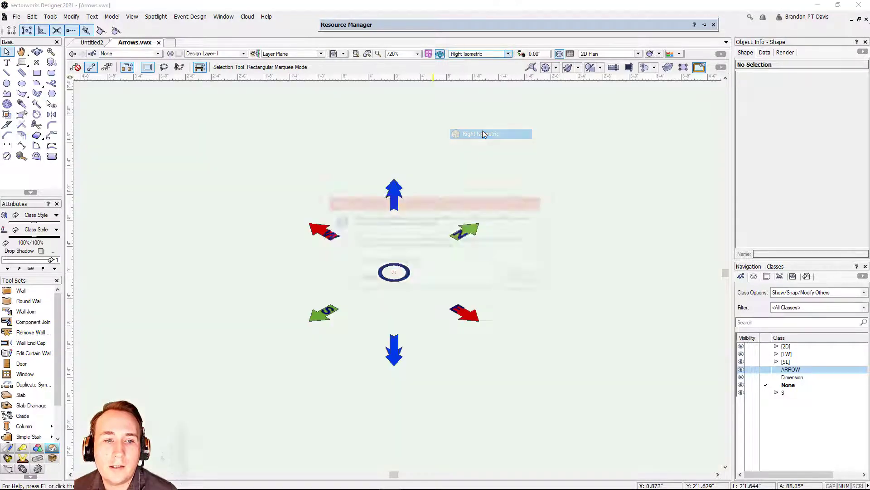
{"action": "left_click", "coordinate": [519, 281]}
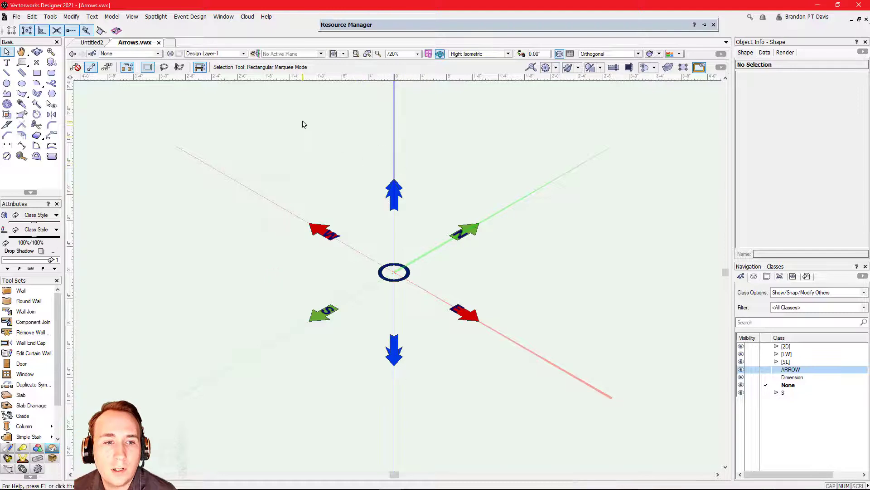
Step: Orbit around the compass arrows with the Flyover tool and return to the Top/Plan view
{"action": "middle_click_drag", "start_coordinate": [297, 140], "coordinate": [427, 225], "text": "ctrl"}
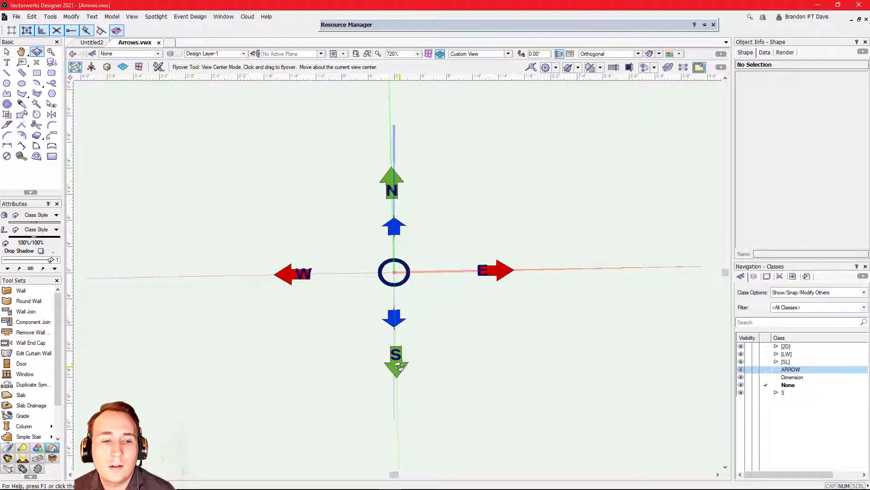
{"action": "left_click_drag", "start_coordinate": [431, 338], "coordinate": [413, 196]}
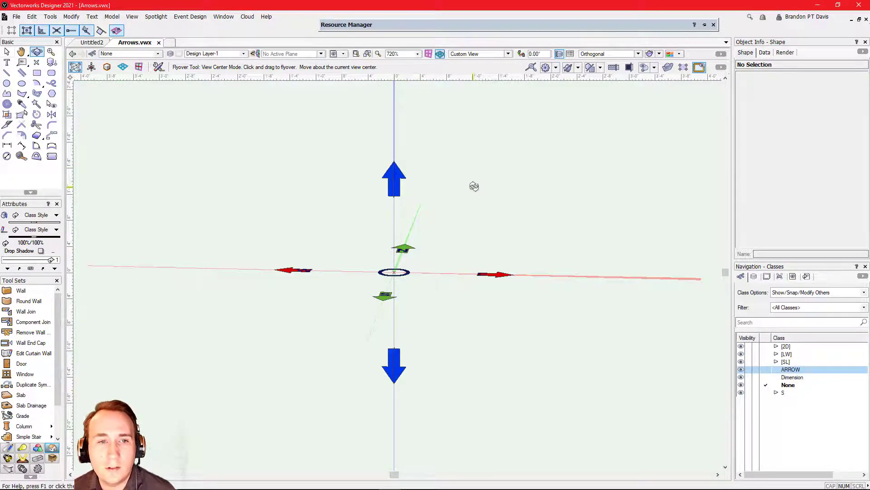
{"action": "key", "text": "F5"}
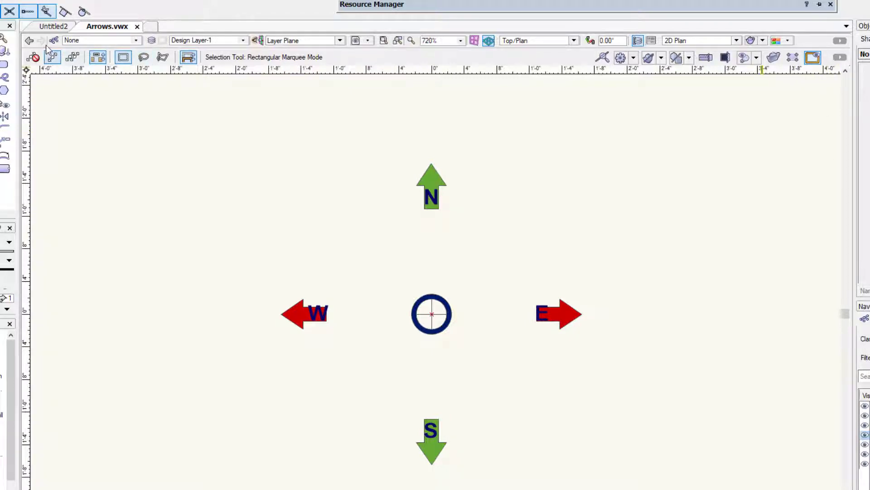
Step: Review the classes, sheet layers and design layers that can be made active, keeping None and Design Layer-1 active
{"action": "left_click", "coordinate": [122, 40]}
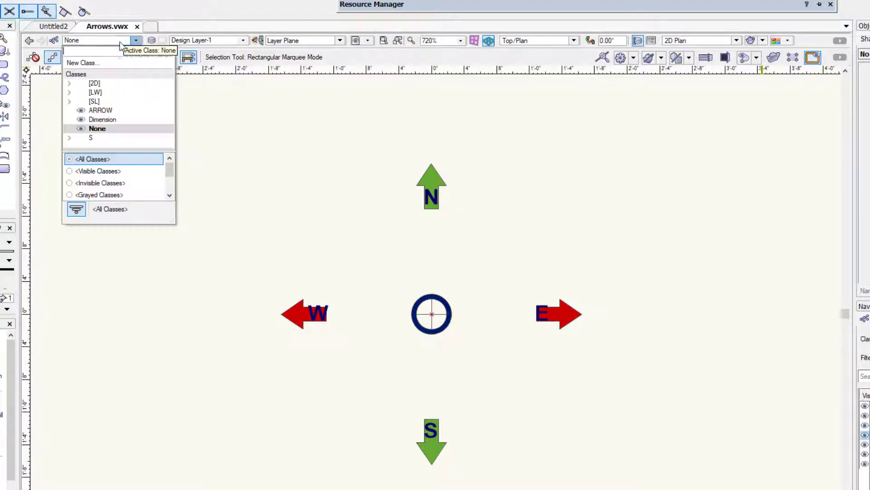
{"action": "left_click", "coordinate": [96, 93]}
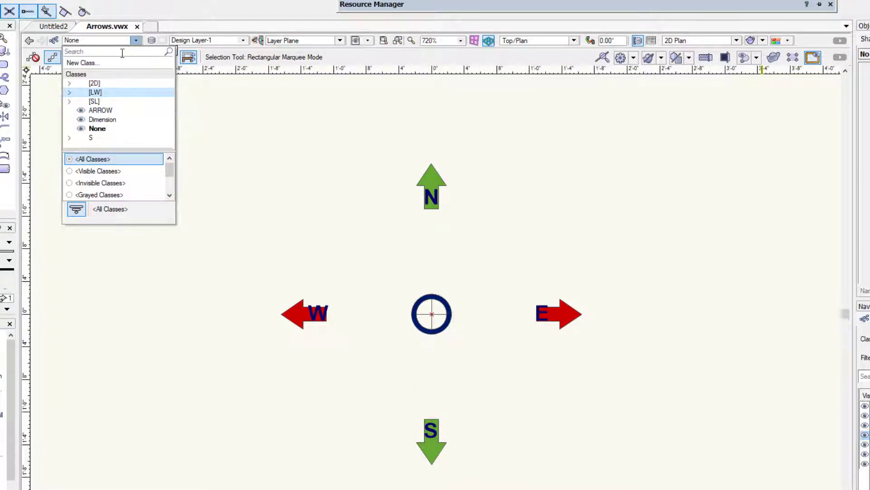
{"action": "left_click", "coordinate": [220, 78]}
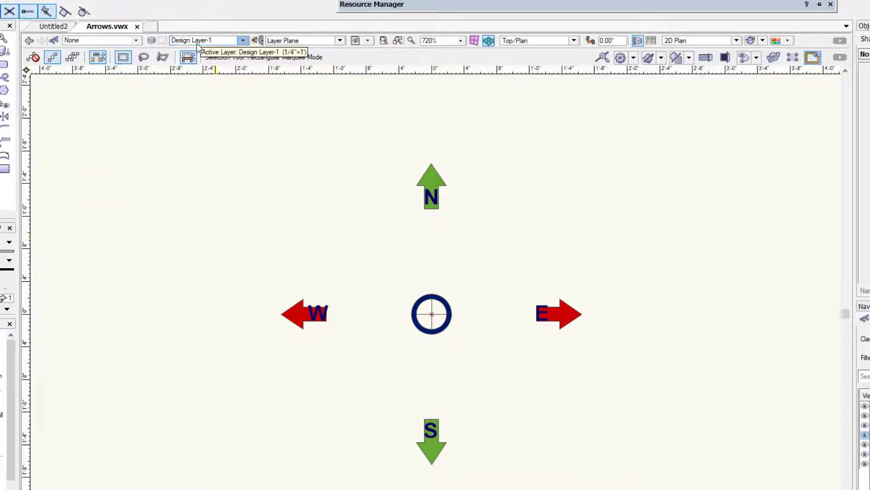
{"action": "left_click", "coordinate": [243, 40]}
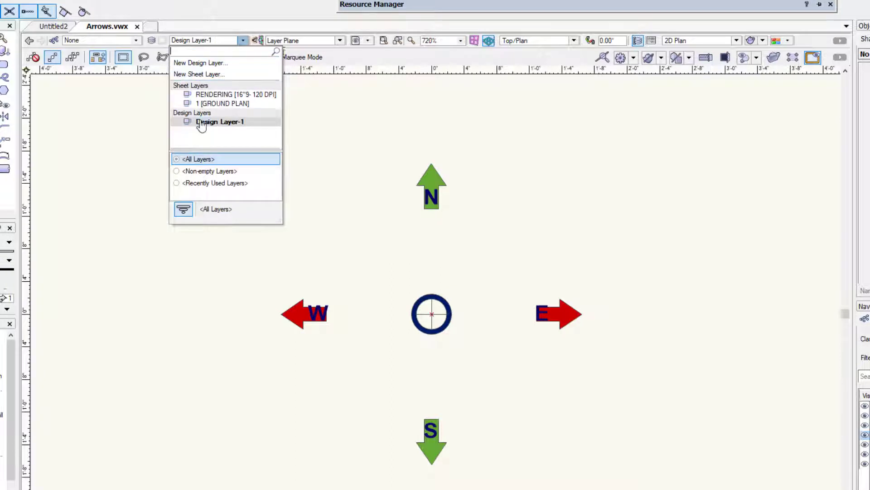
{"action": "left_click", "coordinate": [238, 18]}
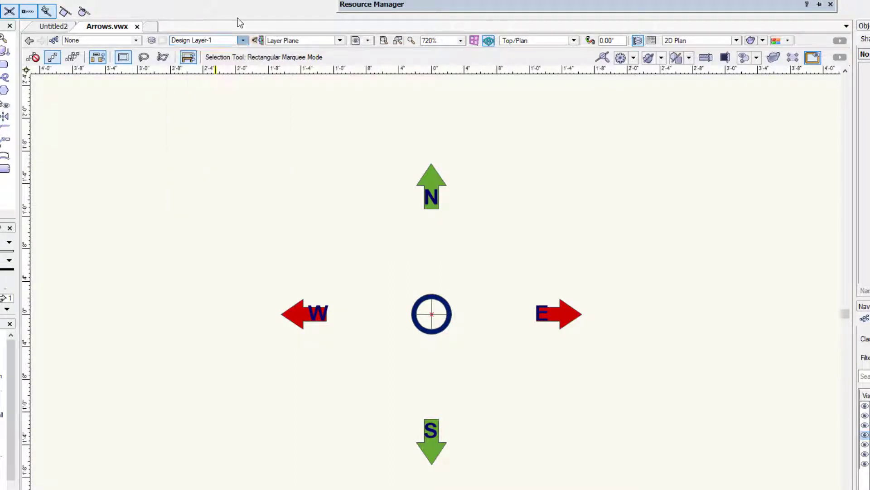
Step: Review the available working planes and the saved view options, keeping Layer Plane active
{"action": "left_click", "coordinate": [279, 41]}
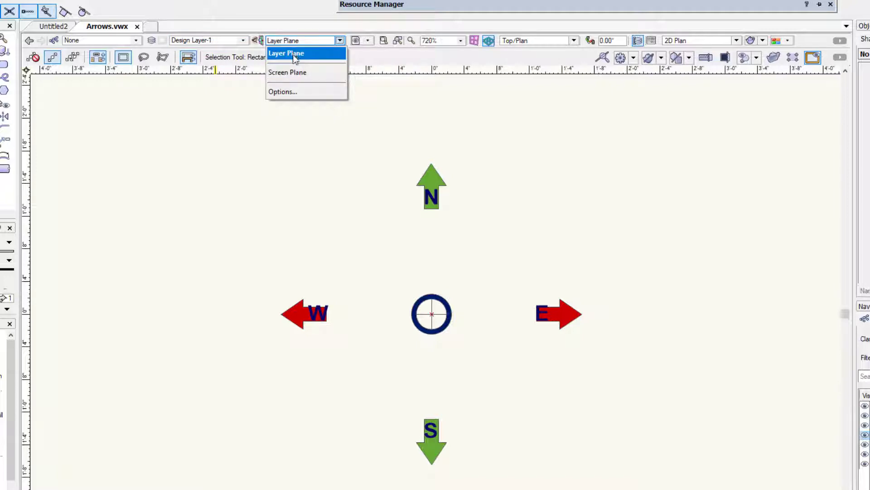
{"action": "left_click", "coordinate": [298, 27]}
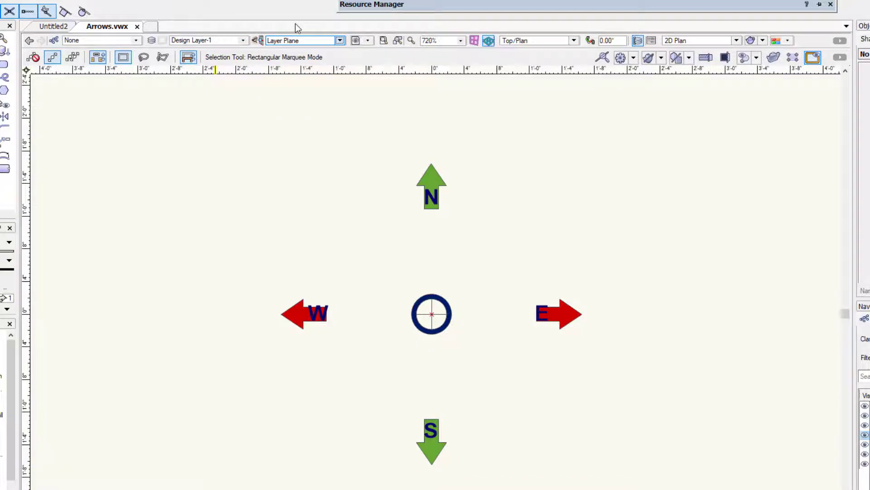
{"action": "left_click", "coordinate": [368, 41]}
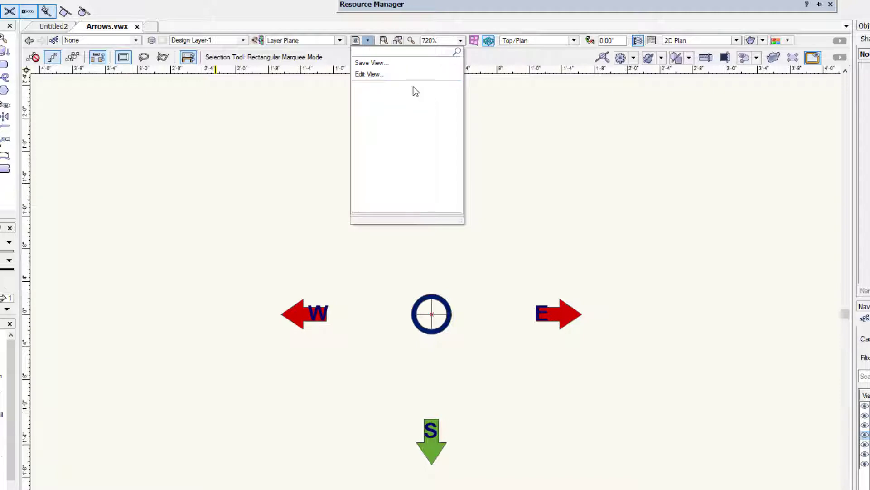
{"action": "left_click", "coordinate": [364, 39]}
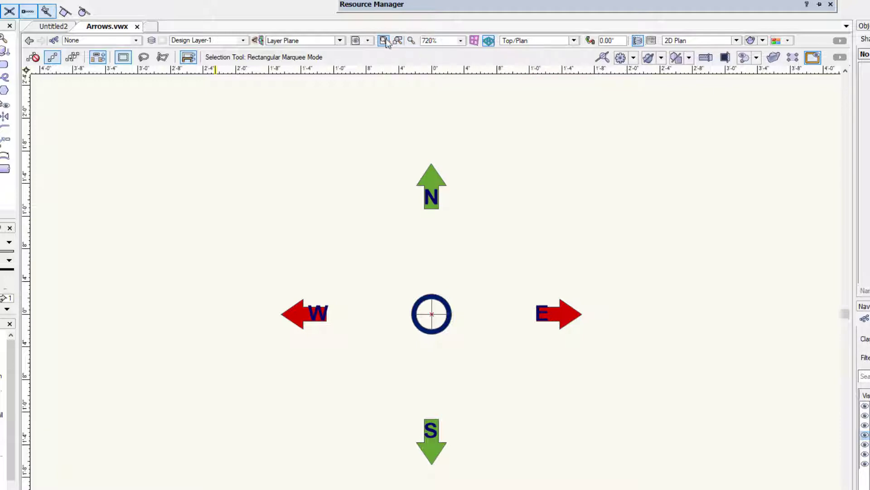
Step: Select the red east arrow and compare fitting the view to the page area with fitting it to the selected arrow
{"action": "left_click", "coordinate": [572, 313]}
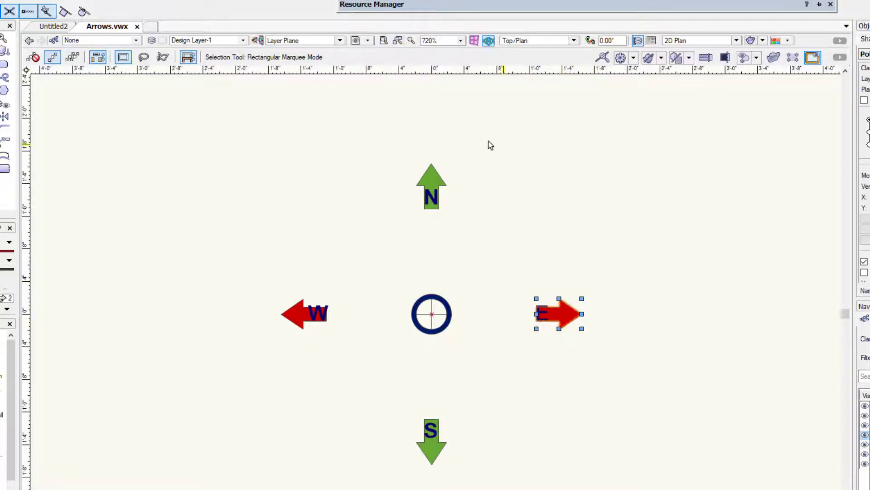
{"action": "left_click", "coordinate": [384, 41]}
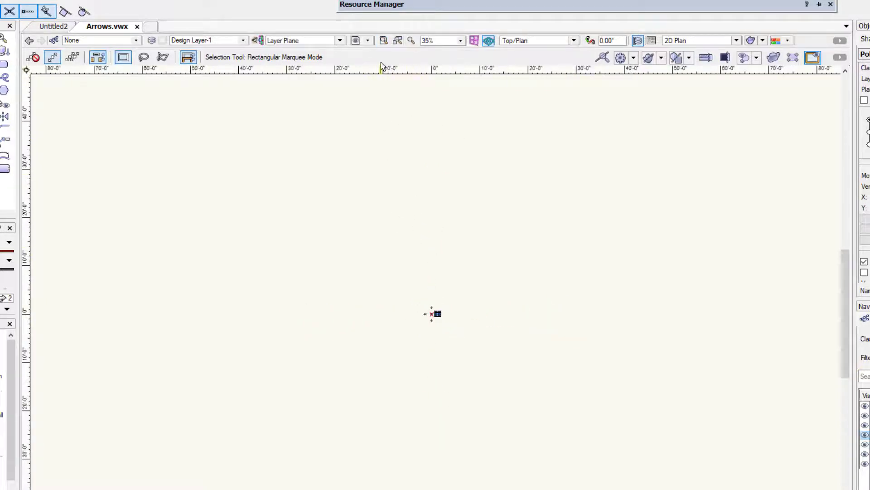
{"action": "left_click", "coordinate": [394, 42]}
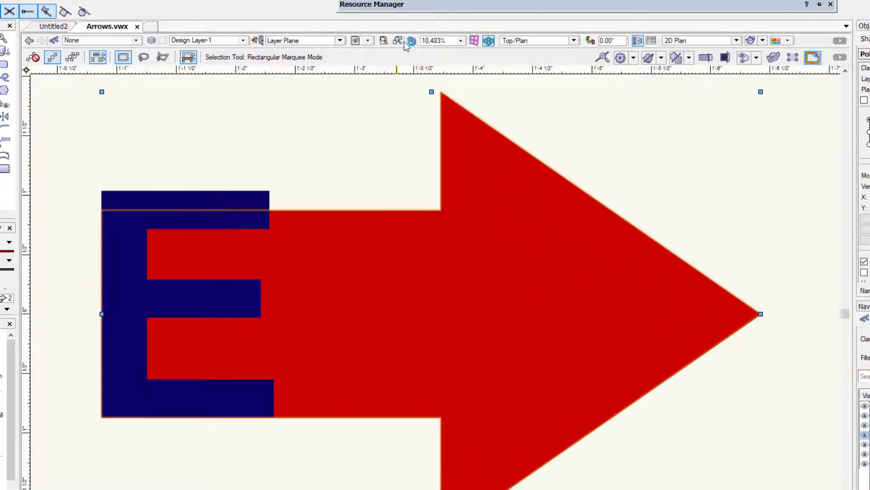
Step: Zoom in on the east arrow in two increments, and try the preset 100% zoom on the compass
{"action": "left_click", "coordinate": [412, 41]}
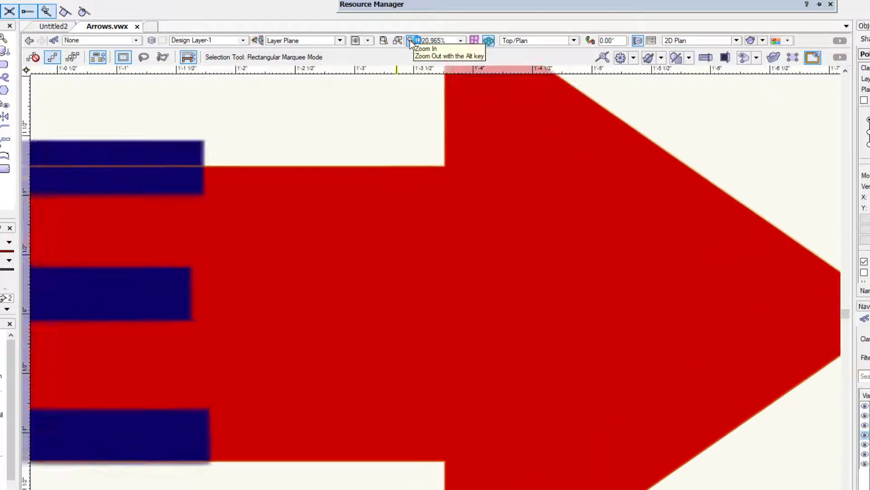
{"action": "left_click", "coordinate": [412, 41]}
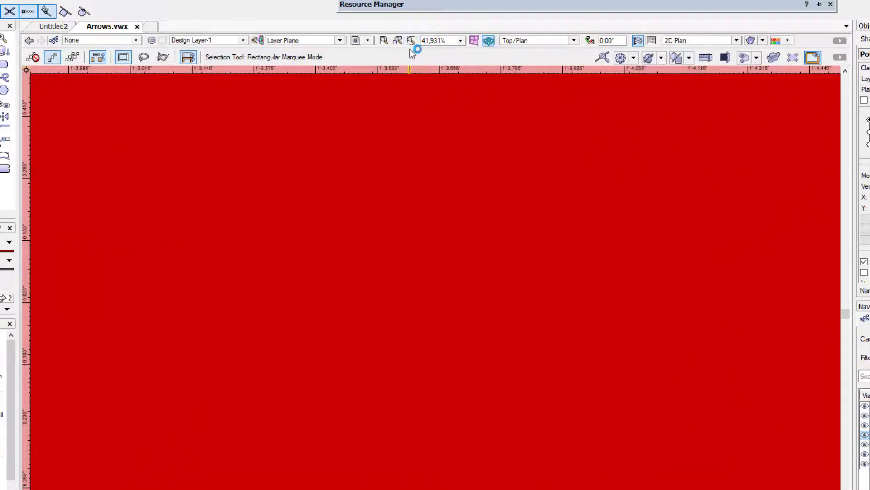
{"action": "scroll", "coordinate": [396, 94], "scroll_direction": "down", "scroll_amount": 6}
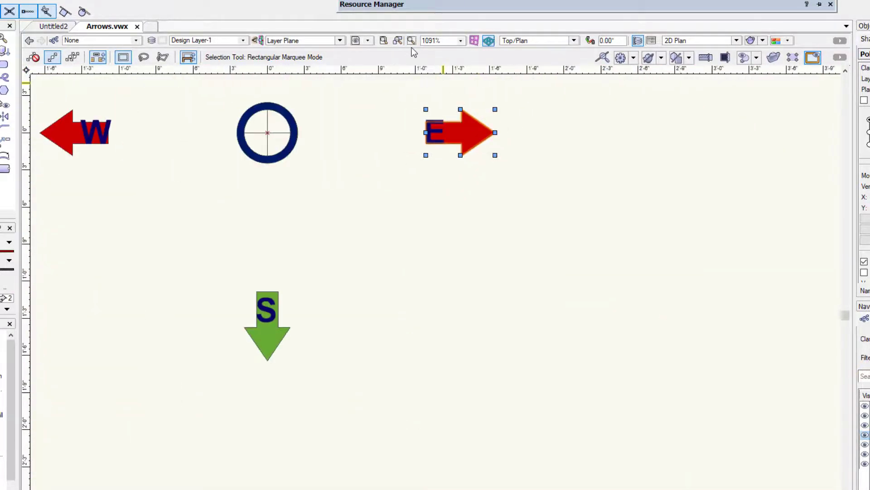
{"action": "left_click", "coordinate": [460, 40]}
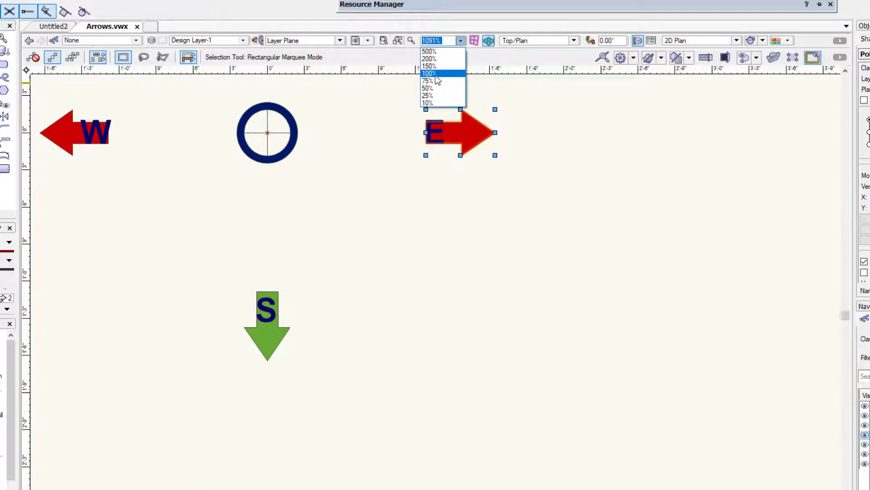
{"action": "left_click", "coordinate": [435, 74]}
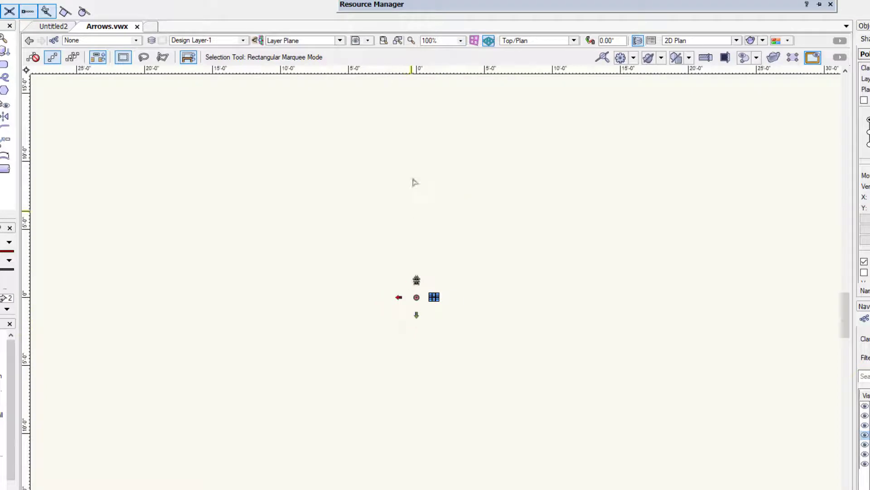
{"action": "scroll", "coordinate": [375, 313], "scroll_direction": "up", "scroll_amount": 3}
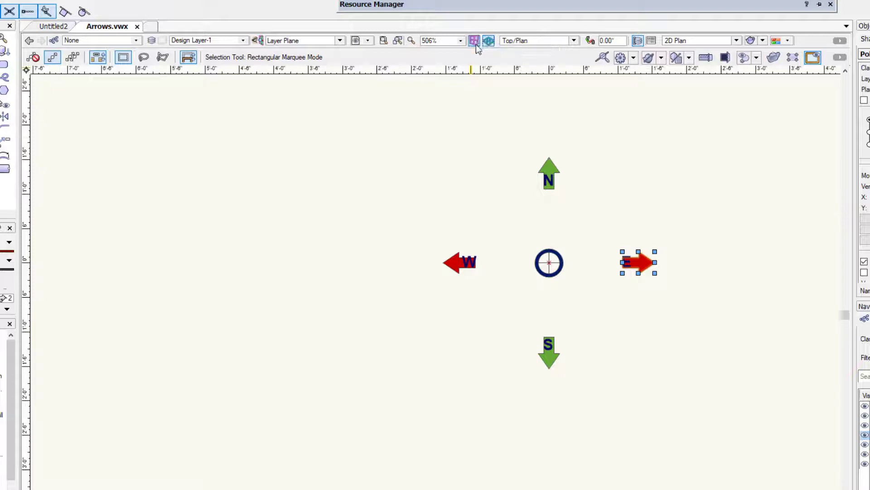
Step: Display the compass arrows in the standard Top, Right and Left views, accepting the default 3D view settings
{"action": "left_click", "coordinate": [521, 42]}
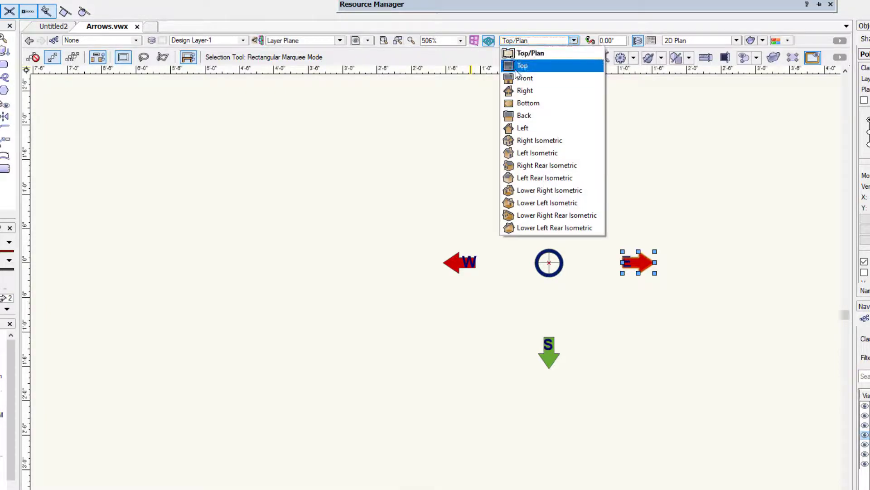
{"action": "left_click", "coordinate": [523, 68]}
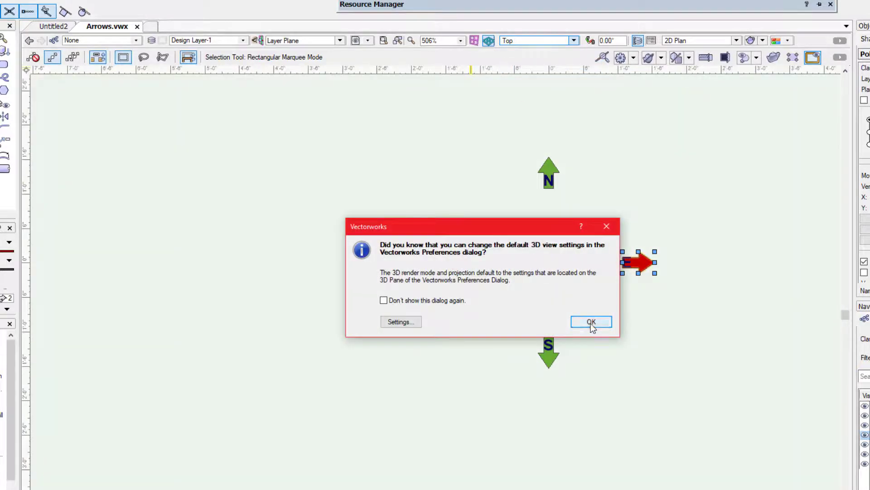
{"action": "left_click", "coordinate": [590, 322]}
{"action": "left_click", "coordinate": [540, 41]}
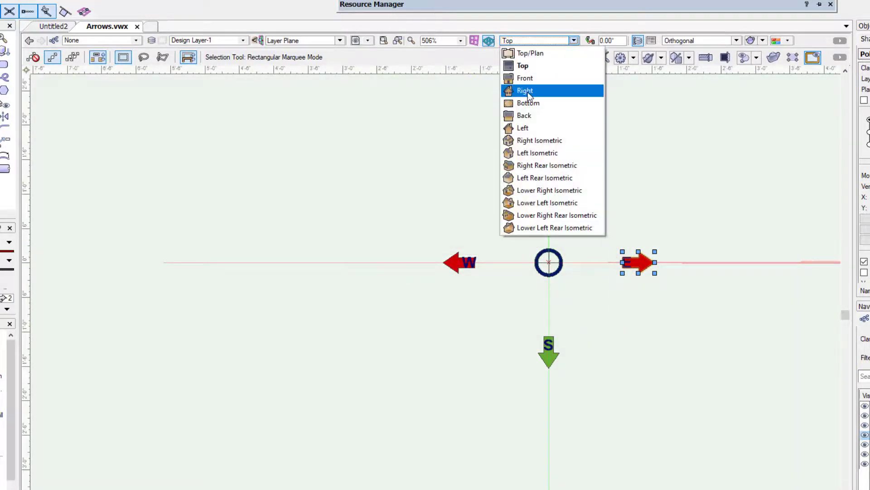
{"action": "left_click", "coordinate": [528, 91]}
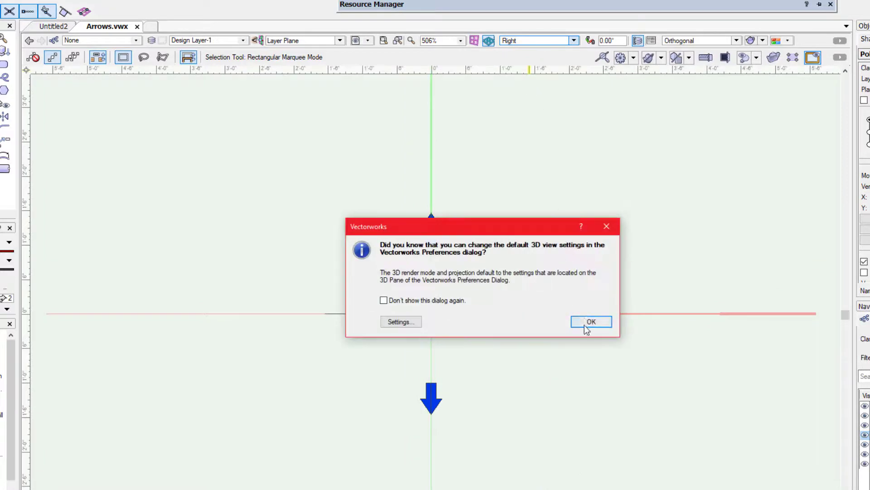
{"action": "left_click", "coordinate": [587, 322]}
{"action": "left_click", "coordinate": [543, 44]}
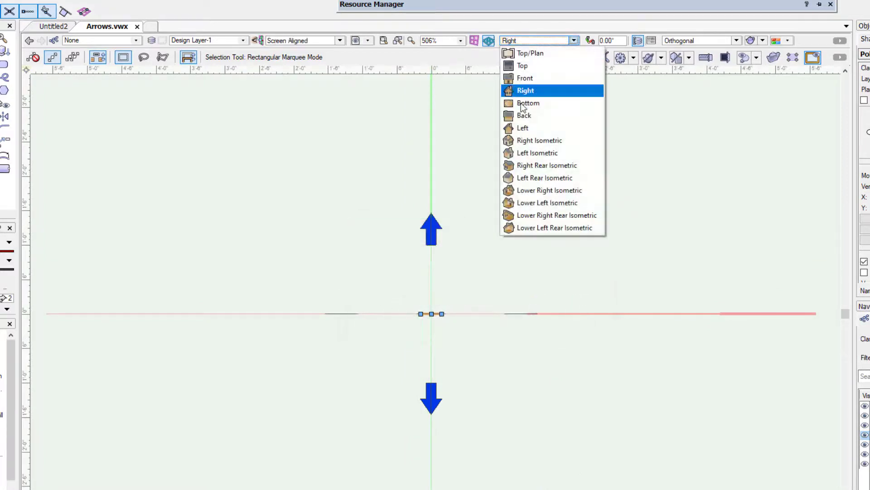
{"action": "left_click", "coordinate": [520, 127]}
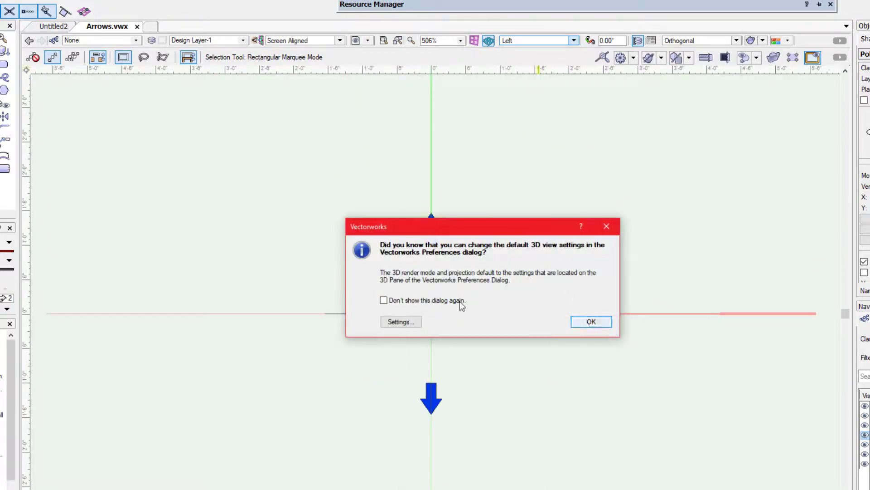
{"action": "left_click", "coordinate": [590, 323]}
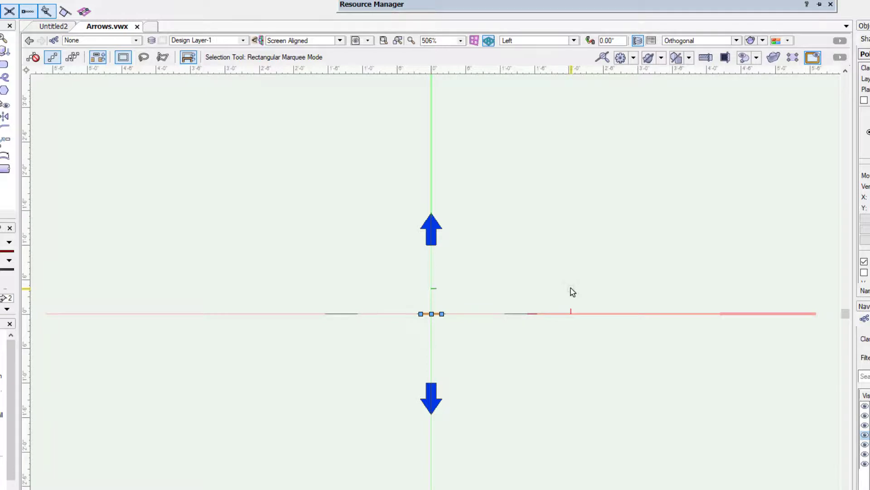
Step: Cycle the compass through the Right, Back and Front views and finish in the Top view
{"action": "key", "text": "KP_6"}
{"action": "key", "text": "KP_8"}
{"action": "key", "text": "KP_2"}
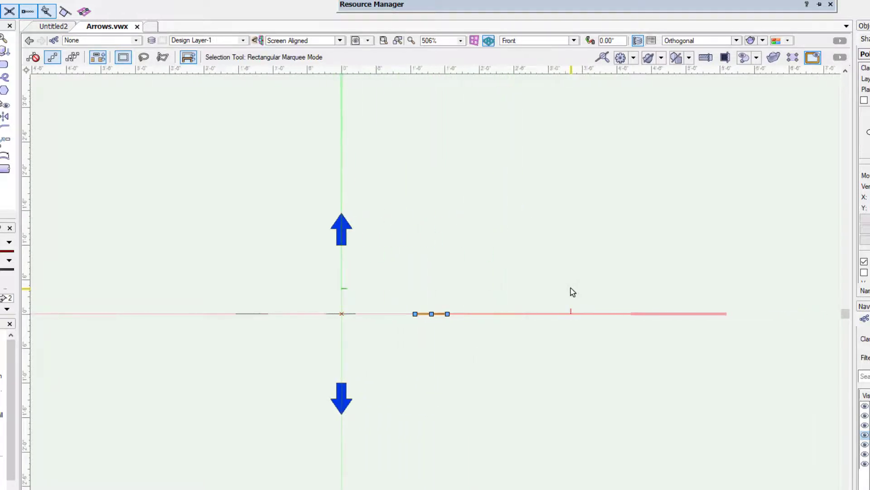
{"action": "key", "text": "KP_5"}
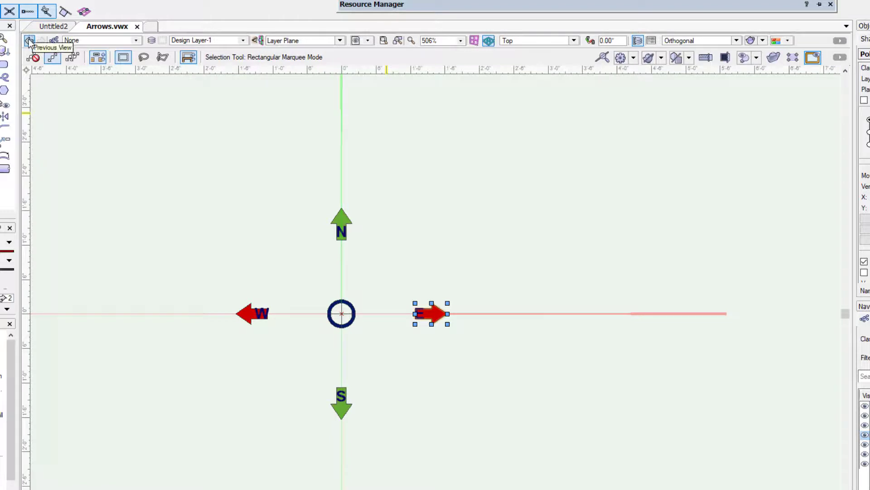
Step: Move back and forth through the view history and return to the earlier Right view
{"action": "left_click", "coordinate": [29, 41]}
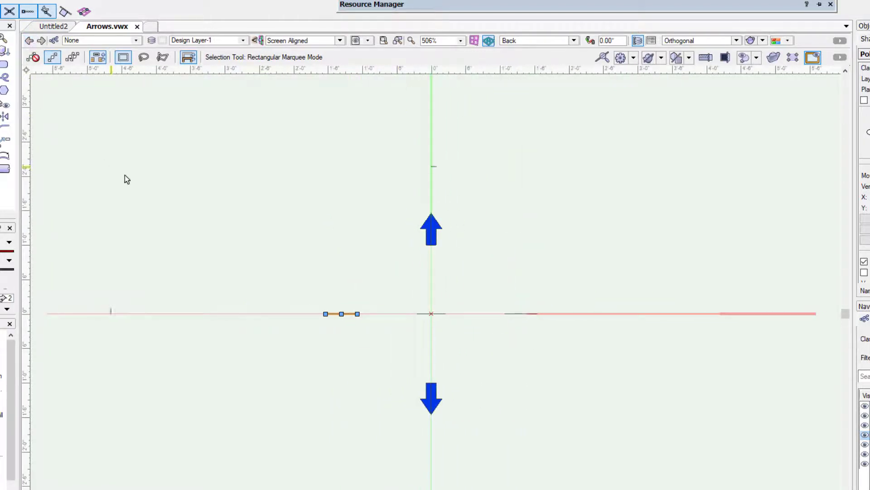
{"action": "left_click", "coordinate": [40, 40]}
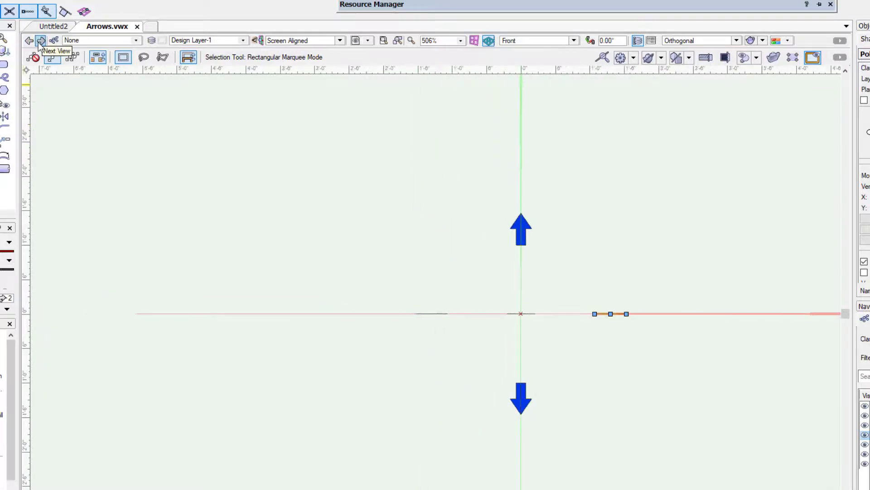
{"action": "left_click", "coordinate": [30, 41]}
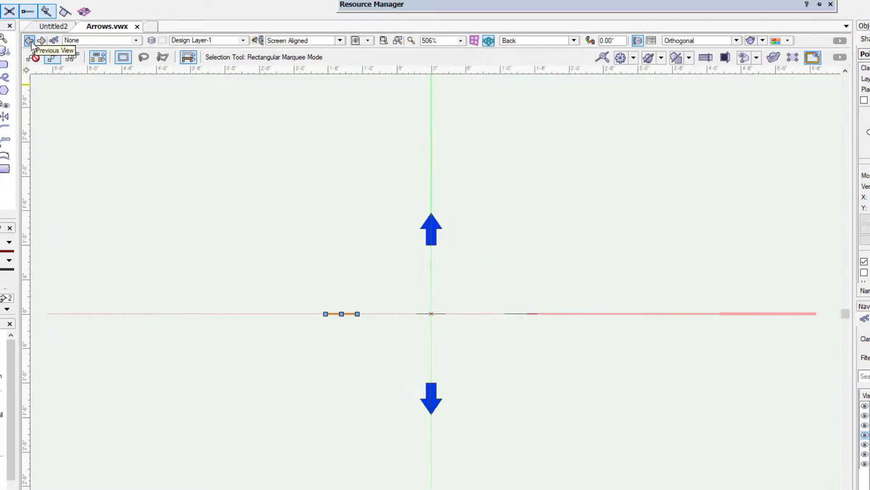
{"action": "left_click", "coordinate": [30, 41]}
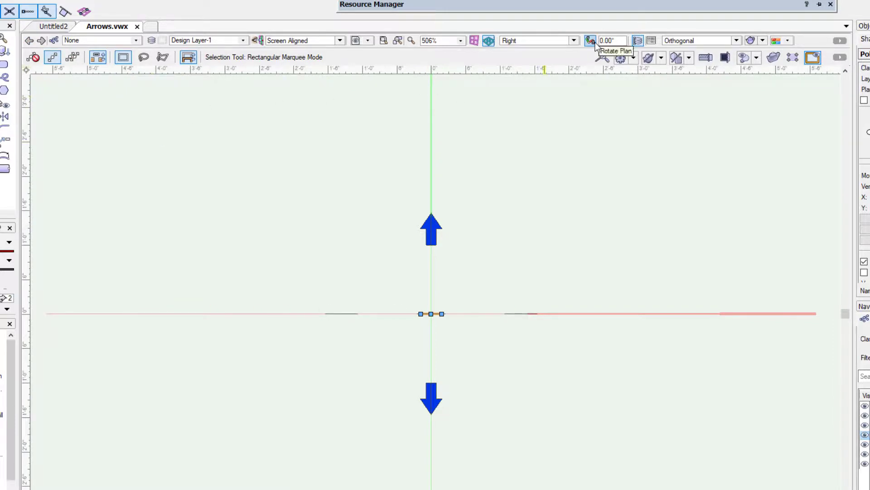
Step: Switch the compass to the Top/Plan view and rotate the plan by -45° about a point just southwest of the central circle
{"action": "left_click", "coordinate": [539, 43]}
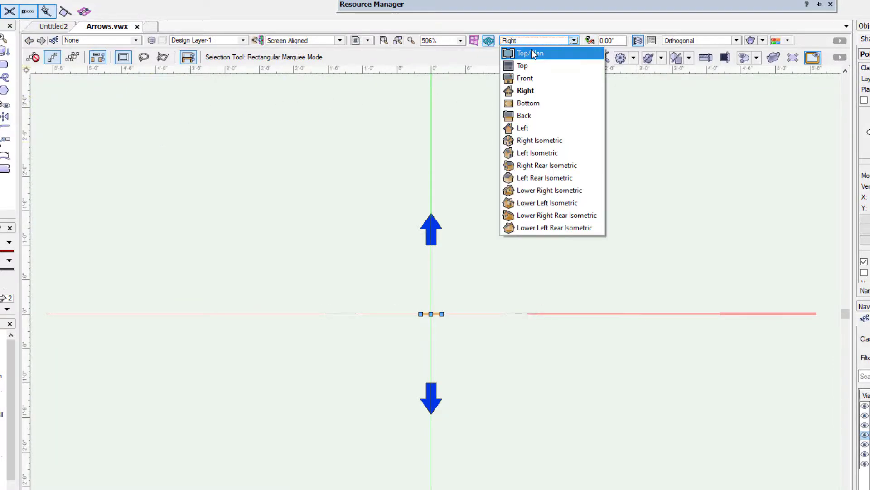
{"action": "left_click", "coordinate": [525, 53]}
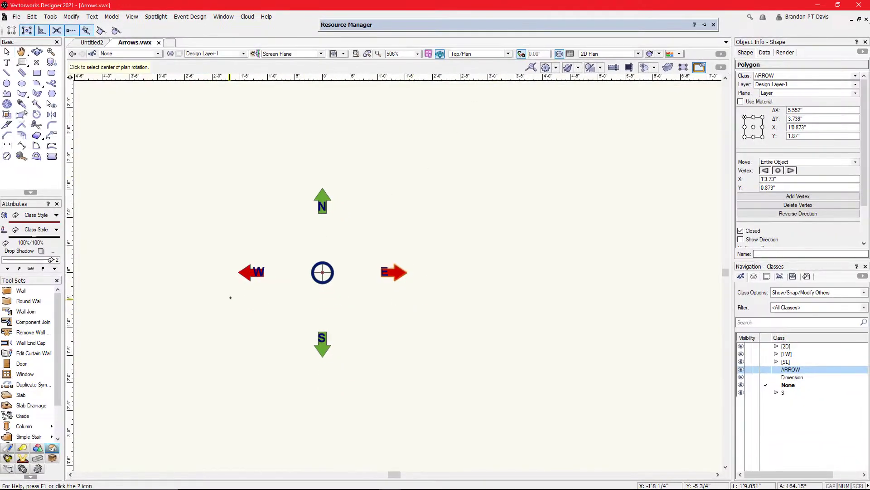
{"action": "scroll", "coordinate": [230, 297], "scroll_direction": "up", "scroll_amount": 2}
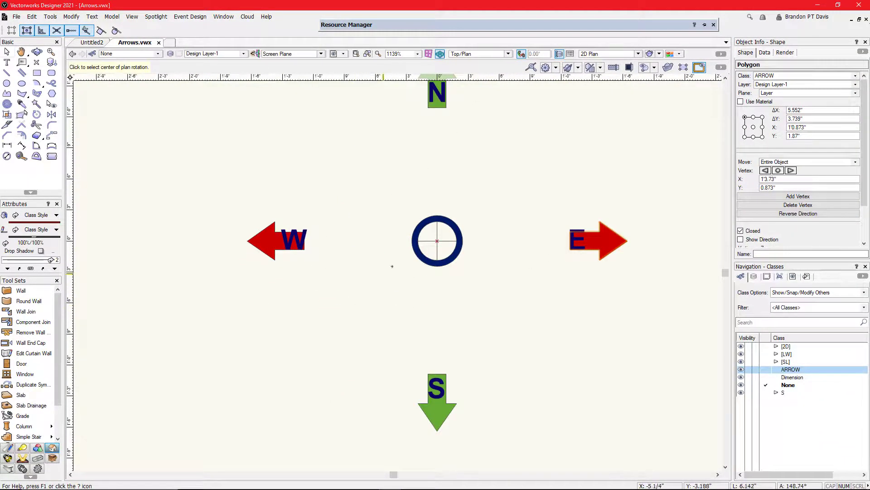
{"action": "scroll", "coordinate": [382, 256], "scroll_direction": "down", "scroll_amount": 1}
{"action": "left_click", "coordinate": [368, 290]}
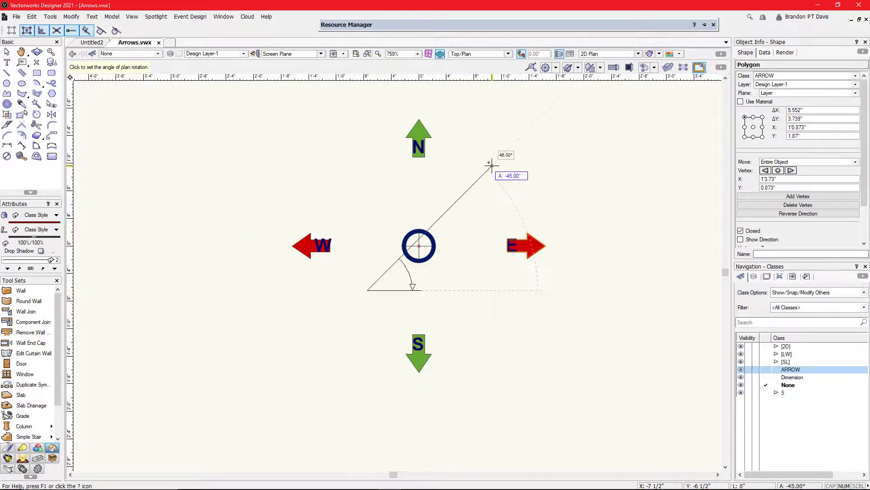
{"action": "left_click", "coordinate": [489, 166]}
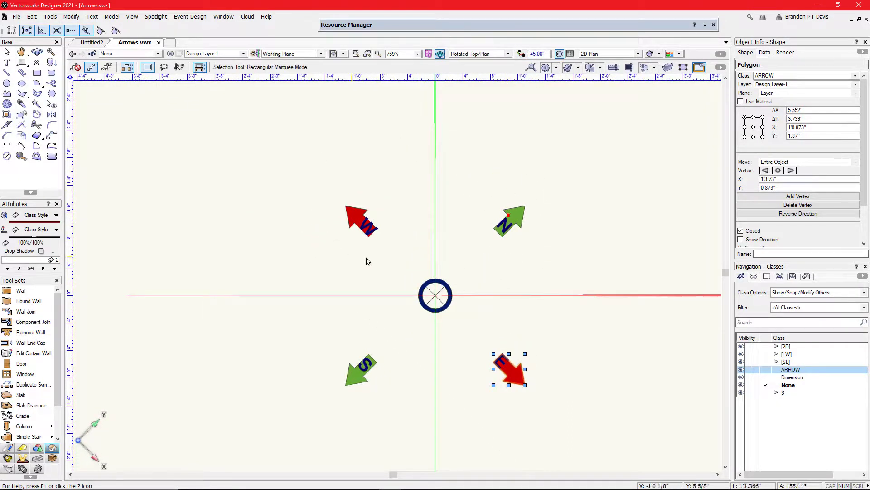
Step: Review the available projection types and render modes, keeping the 2D Plan projection and Wireframe rendering
{"action": "left_click", "coordinate": [603, 54]}
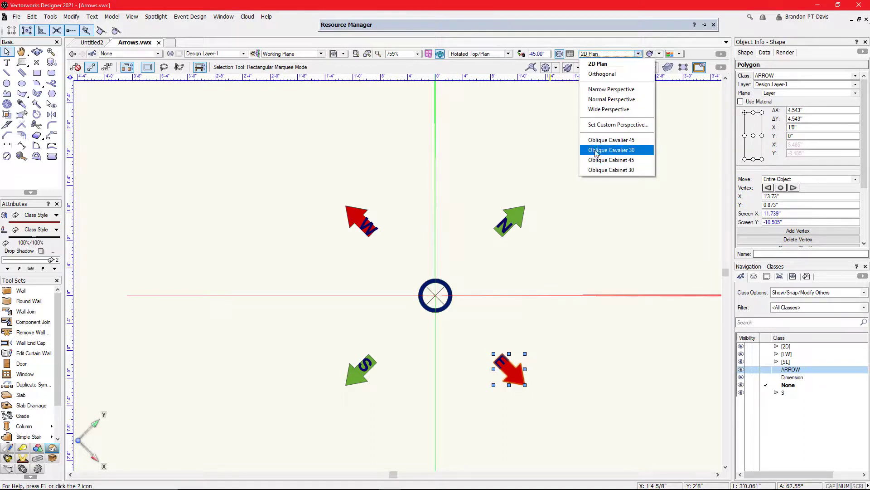
{"action": "left_click", "coordinate": [595, 54]}
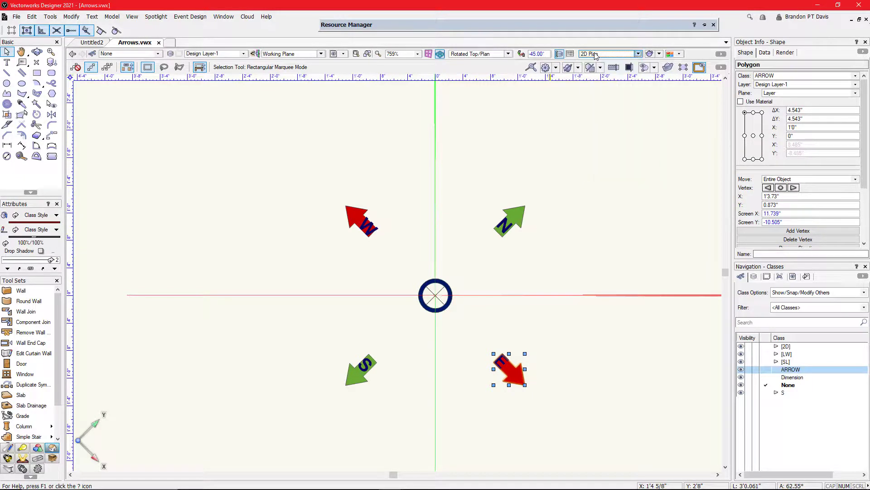
{"action": "left_click", "coordinate": [660, 55]}
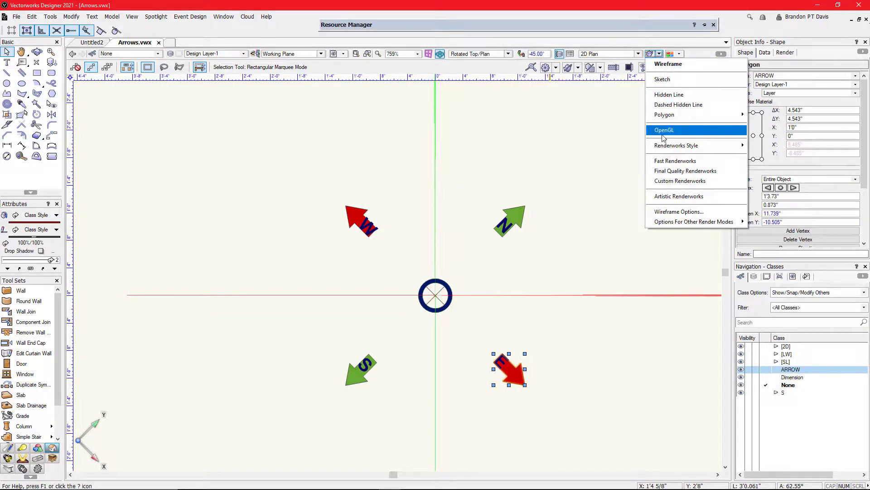
{"action": "left_click", "coordinate": [651, 45]}
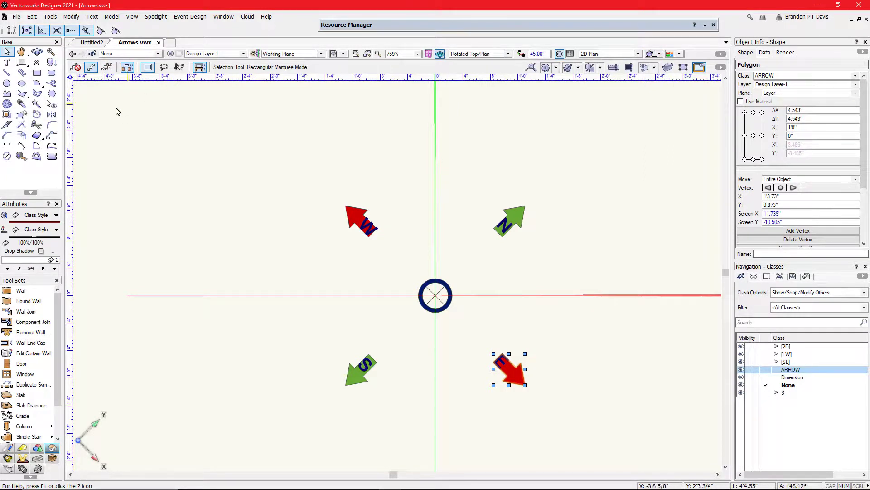
Step: Compare the mode options of the Rectangle and Rounded Rectangle tools, and review the quick preferences without changing any
{"action": "left_click", "coordinate": [37, 74]}
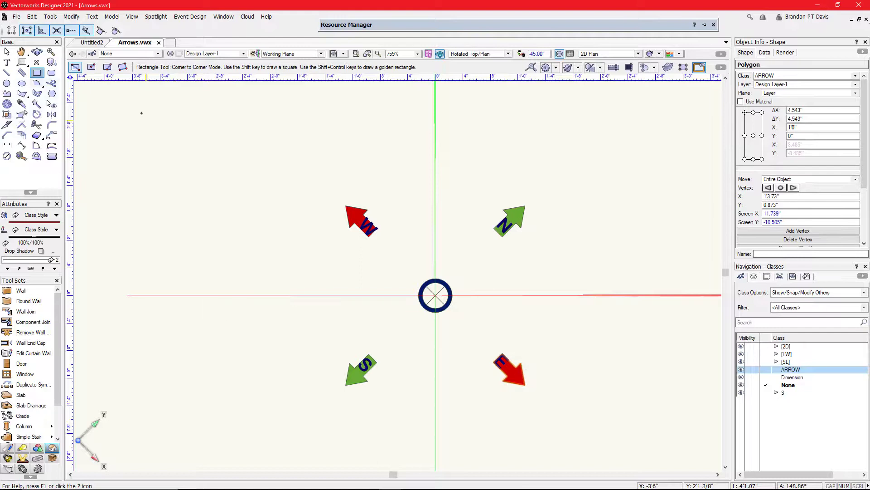
{"action": "left_click", "coordinate": [50, 74]}
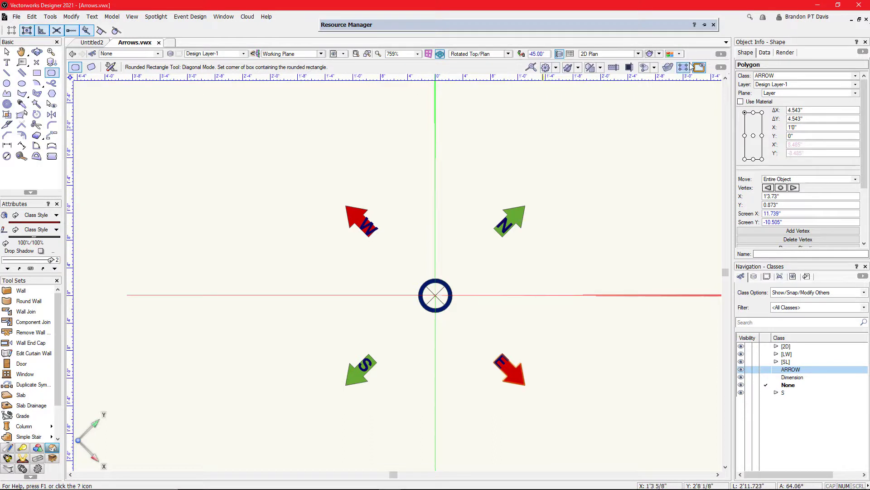
{"action": "left_click", "coordinate": [720, 67]}
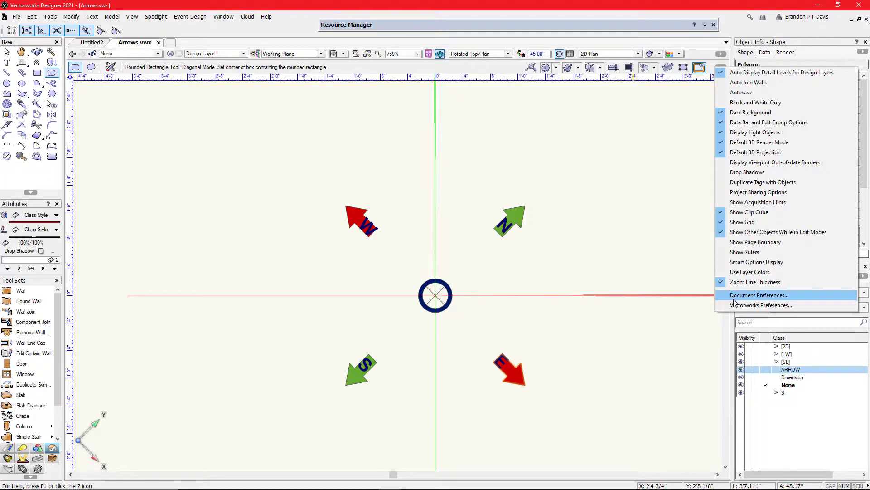
{"action": "left_click", "coordinate": [579, 206]}
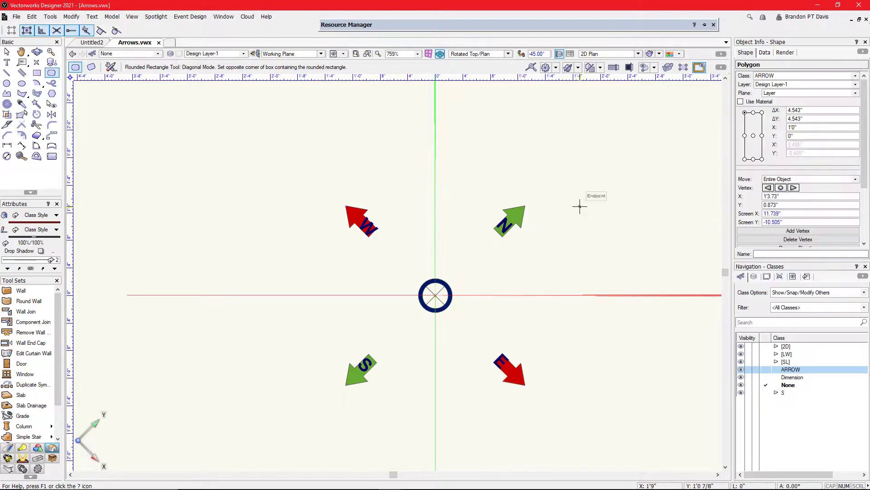
{"action": "key", "text": "x"}
{"action": "key", "text": "x"}
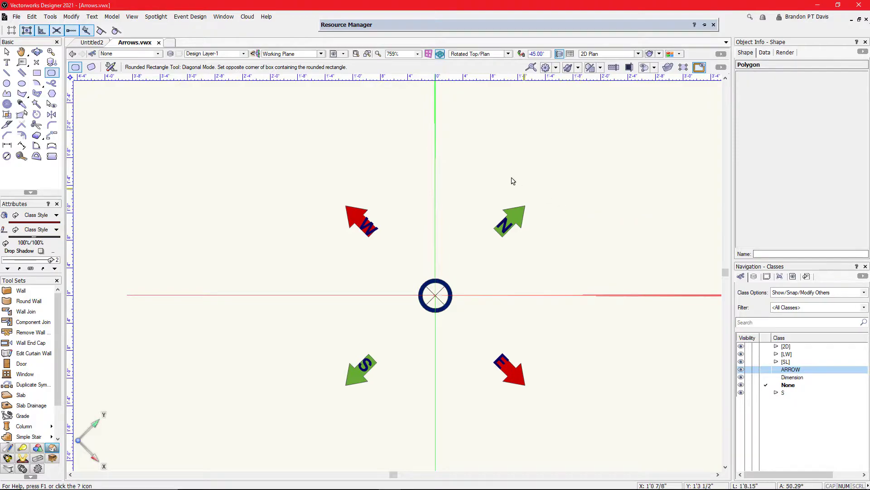